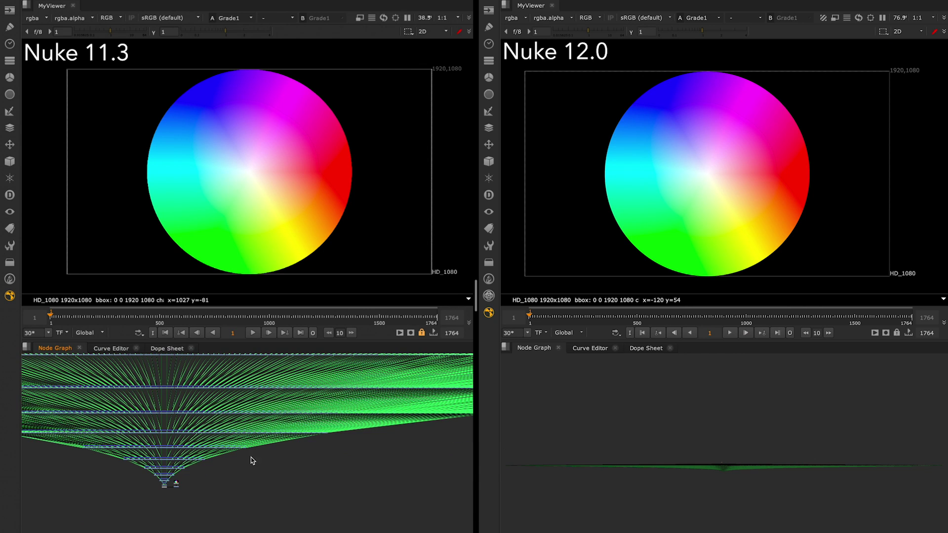
Move the Grade1 node away from its place beneath ColorWheel1 and back again in the Nuke 11.3 node graph
scroll(234, 450, up, 5)
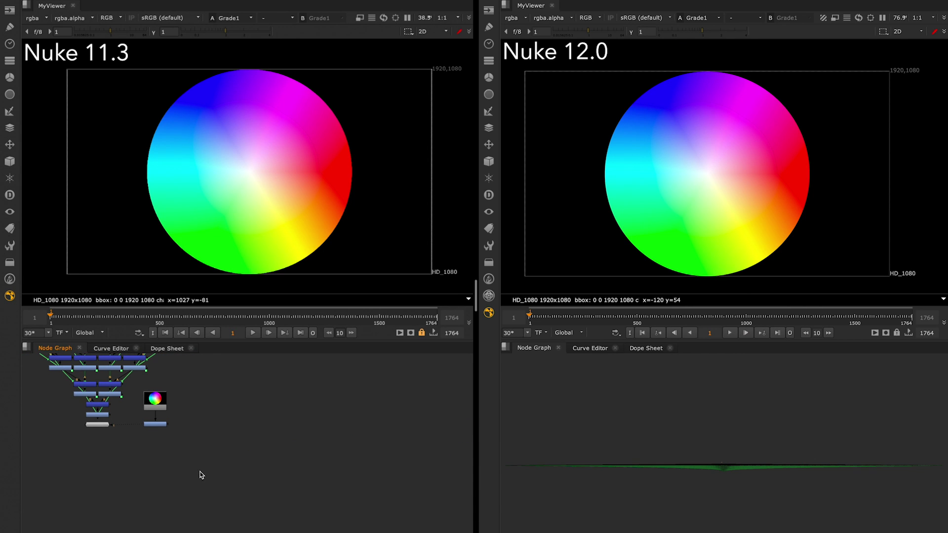
scroll(210, 457, up, 5)
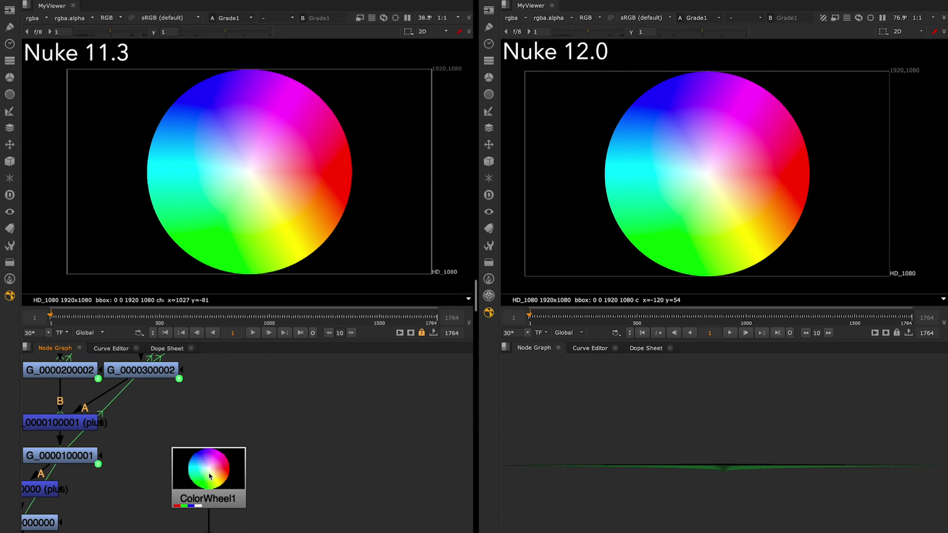
middle_drag(224, 482, 243, 484)
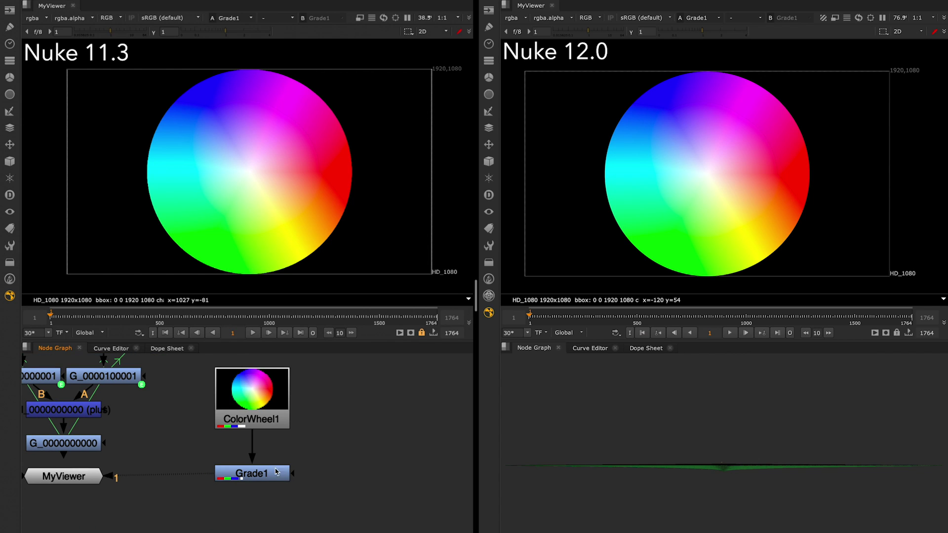
drag(276, 472, 339, 475)
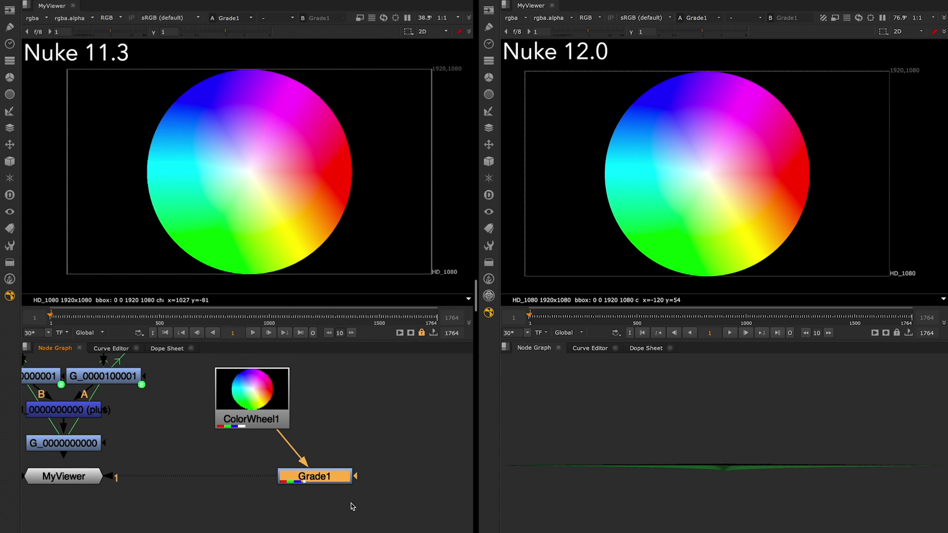
drag(352, 507, 260, 483)
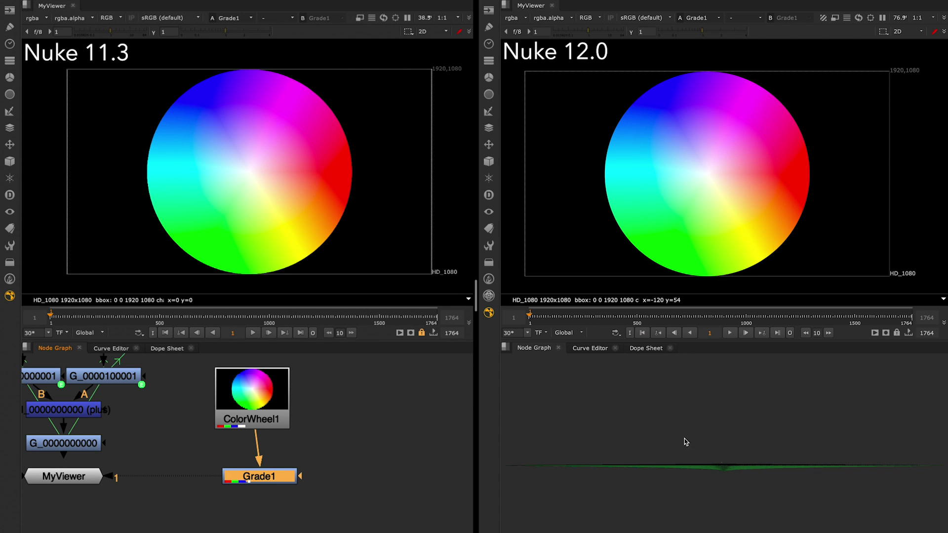
Move the Grade1 node below and to the right of ColorWheel1 in the Nuke 12.0 node graph
scroll(728, 505, up, 10)
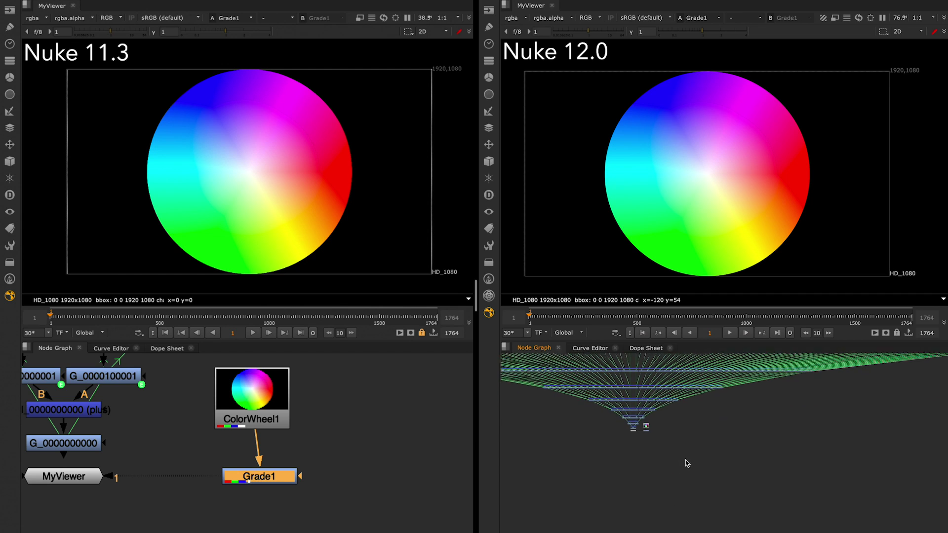
scroll(699, 434, up, 6)
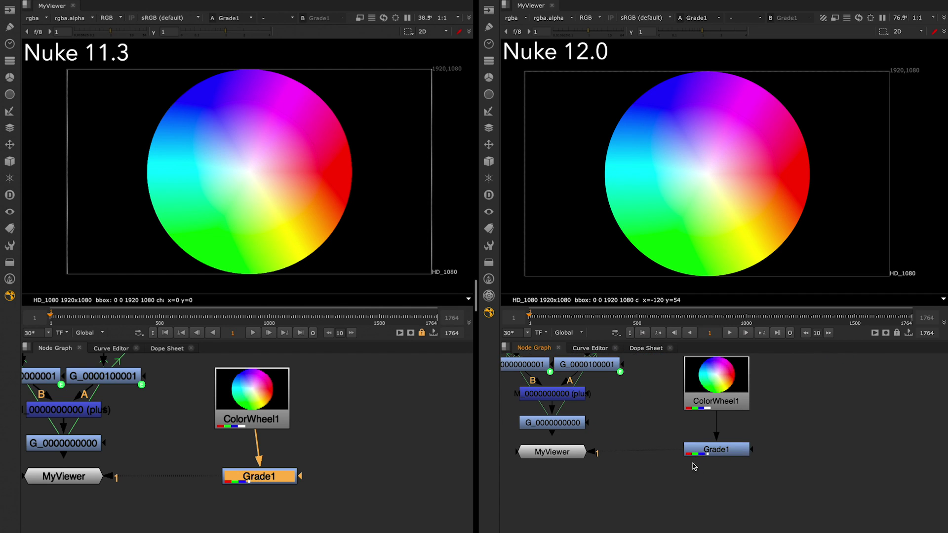
drag(724, 450, 747, 480)
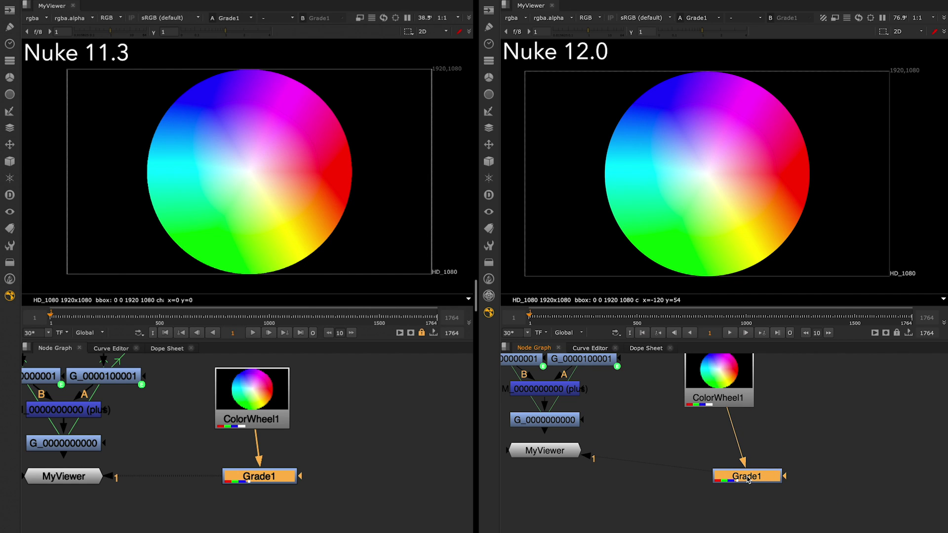
double_click(749, 478)
mouse_move(599, 429)
mouse_down()
mouse_move(559, 428)
mouse_move(620, 427)
mouse_move(612, 430)
mouse_up()
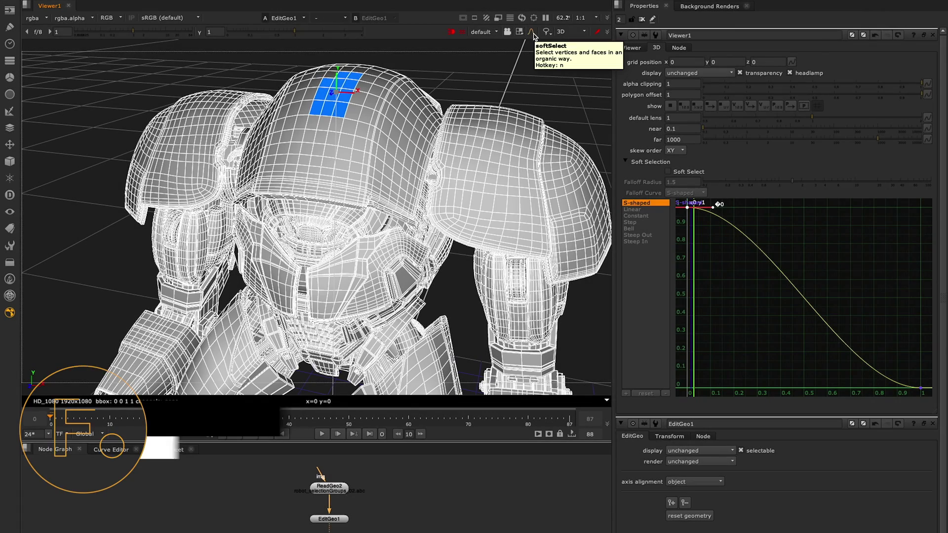
Turn on soft selection for the selected faces on the robot's head and widen its falloff radius to about 1.76
click(533, 35)
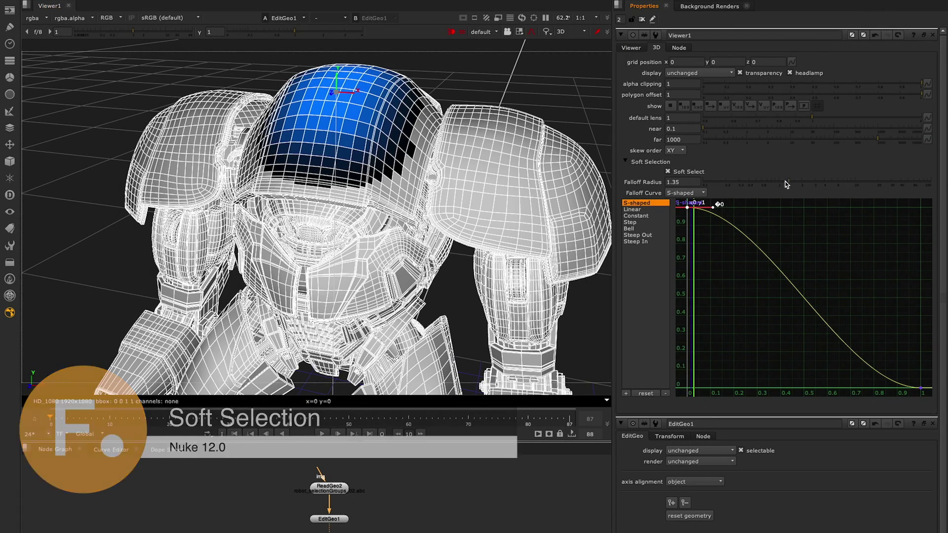
mouse_move(790, 182)
mouse_down()
mouse_move(763, 186)
mouse_move(776, 187)
mouse_up()
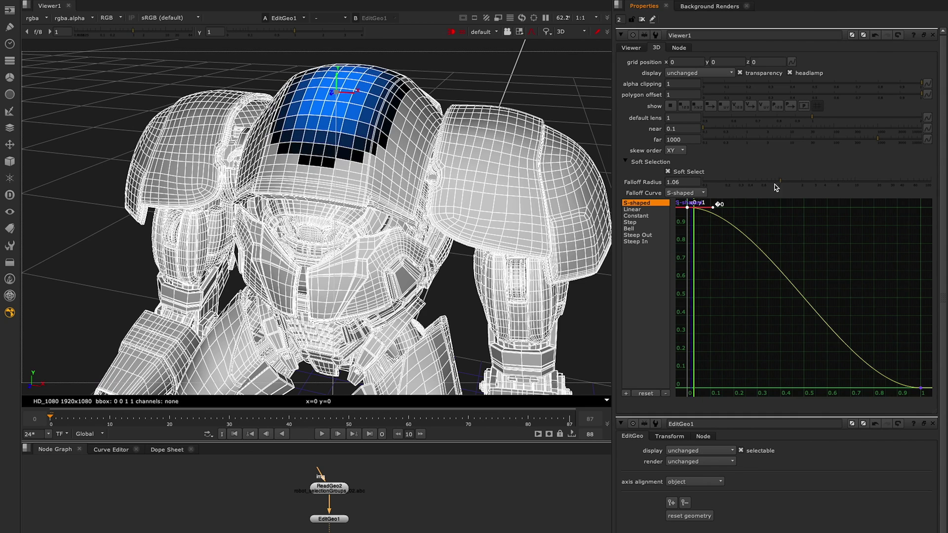
key(b)
drag(378, 133, 414, 133)
middle_drag(411, 131, 385, 459)
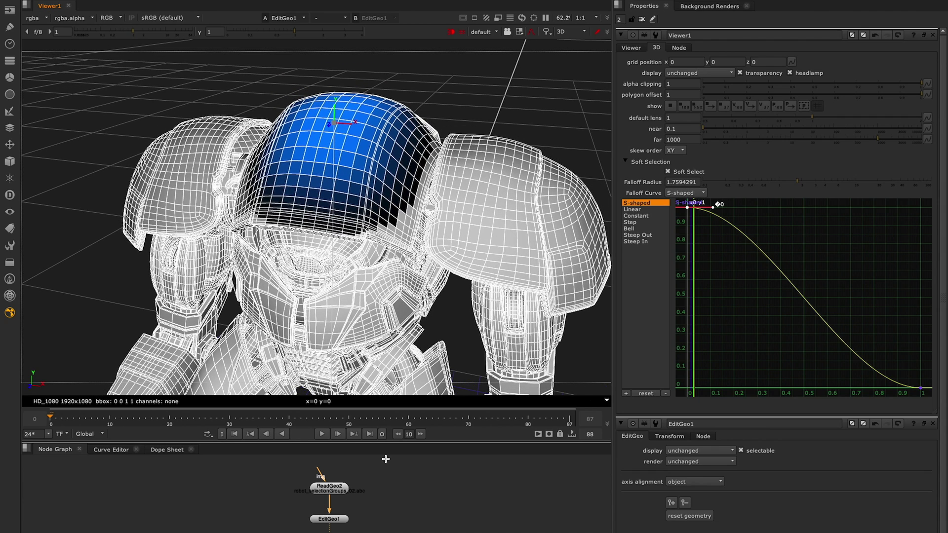
Open EditGeo1's controls and raise the soft-selected faces on top of the robot's head slightly
double_click(334, 521)
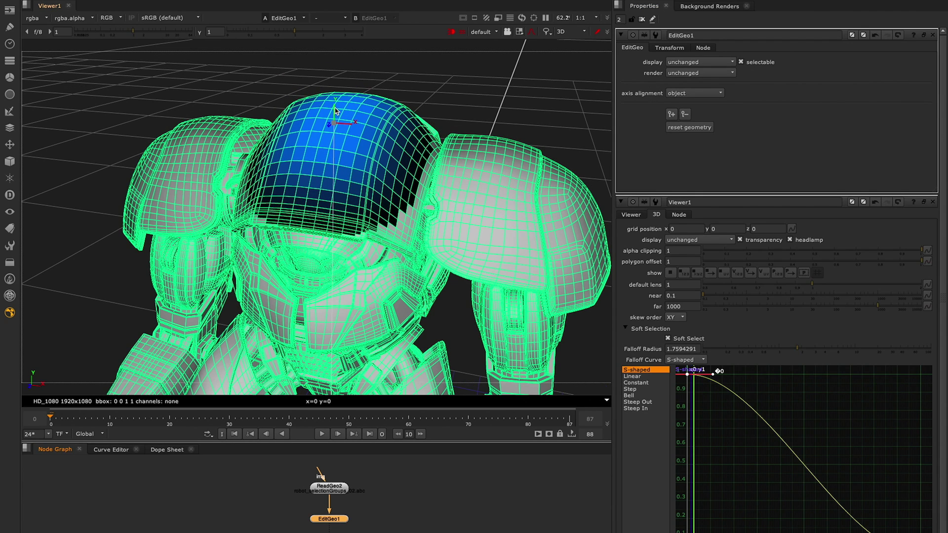
drag(336, 102, 361, 102)
Try the Linear and Bell falloff curves for the soft selection and finish on Steep Out
click(697, 360)
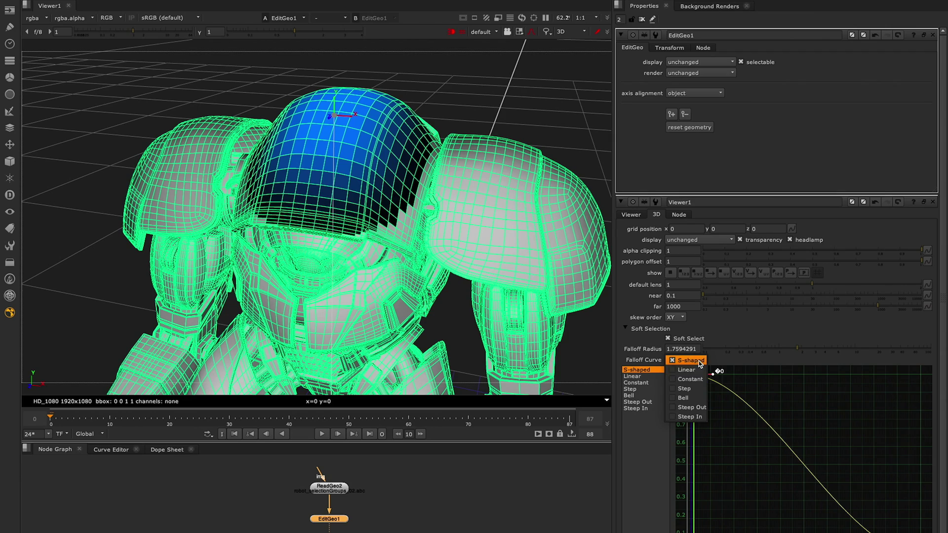
click(697, 370)
click(696, 360)
click(696, 388)
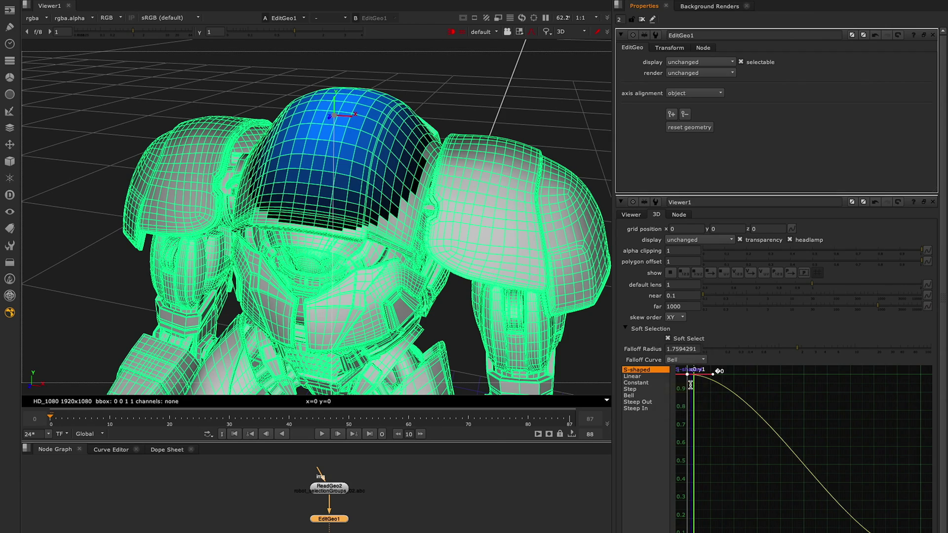
click(696, 360)
click(696, 370)
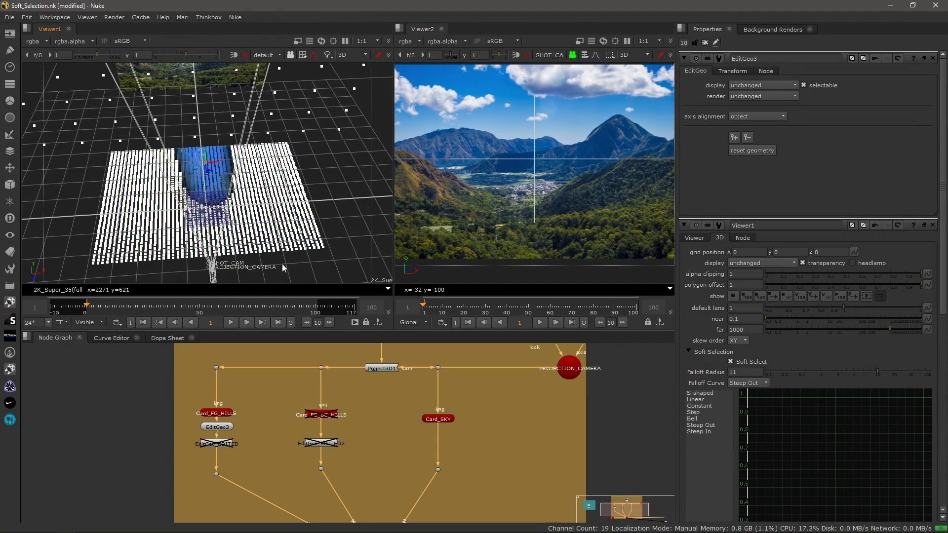
Raise the soft-selected vertices of the foreground hills card in Viewer1's 3D view
ctrl+drag(283, 264, 178, 208)
key(ctrl+z)
key(ctrl+z)
key(ctrl+z)
key(ctrl+z)
drag(181, 169, 177, 159)
scroll(494, 425, down, 4)
middle_drag(494, 425, 370, 349)
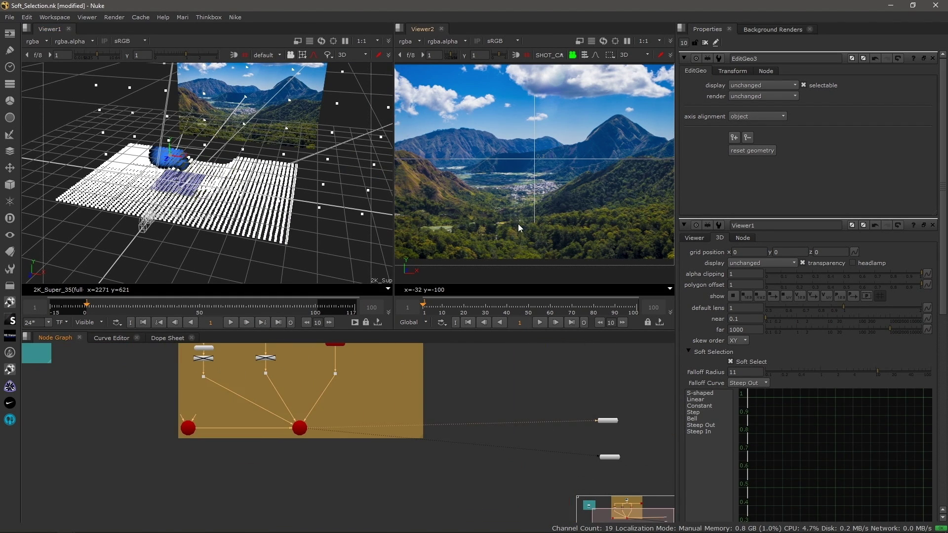
Switch Viewer2 to vertex selection, enable Soft Select in its 3D settings and increase the falloff radius
click(585, 55)
click(610, 77)
key(s)
click(731, 195)
drag(821, 204, 845, 204)
Raise groups of vertices in Viewer2 to follow the hills on both sides, setting the falloff radius to 7
drag(445, 176, 442, 137)
drag(844, 204, 868, 204)
drag(637, 188, 633, 163)
drag(583, 201, 582, 173)
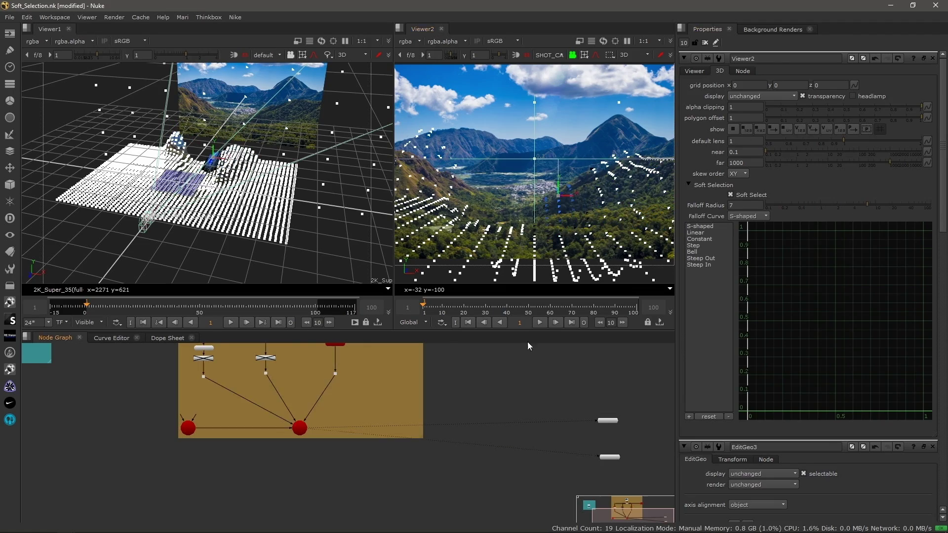
Leave vertex selection in Viewer2 and re-enable the disabled nodes in the middle hills card branch
middle_drag(529, 346, 558, 396)
click(585, 55)
click(586, 69)
middle_drag(189, 448, 235, 448)
click(340, 392)
key(d)
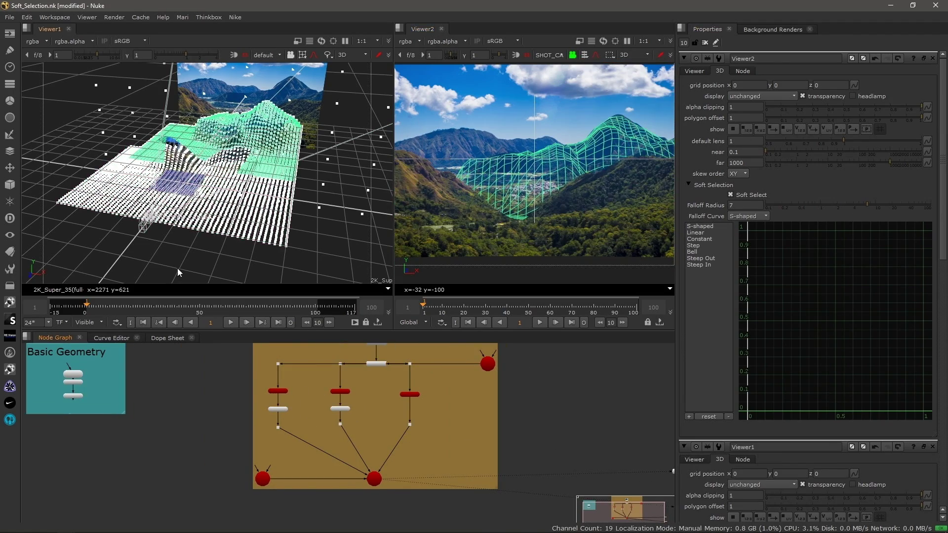
Leave vertex selection in Viewer1 and inspect the reshaped hills geometry from another angle
click(303, 55)
click(307, 64)
alt+drag(277, 170, 427, 172)
scroll(262, 198, up, 5)
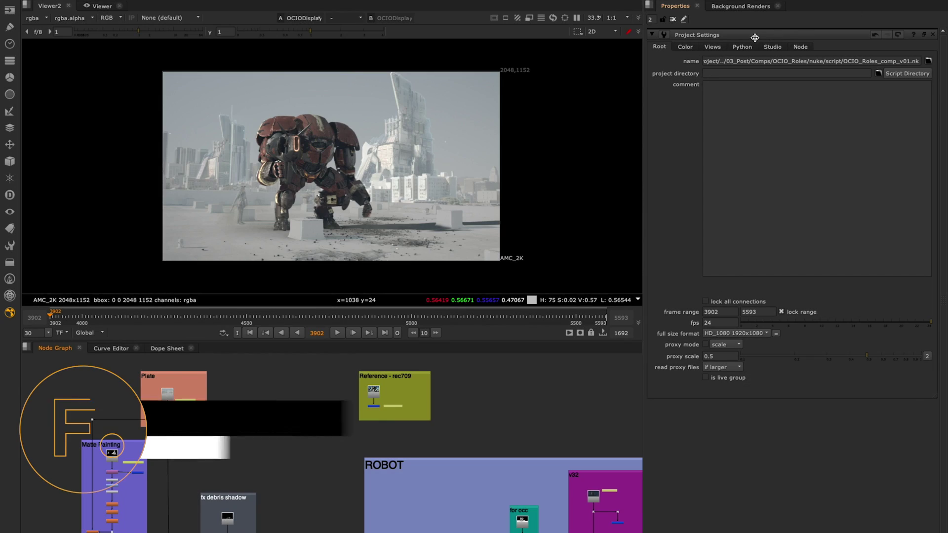
Review the custom OCIO config path in the project's color settings and its config.ocio file in the file browser
click(690, 47)
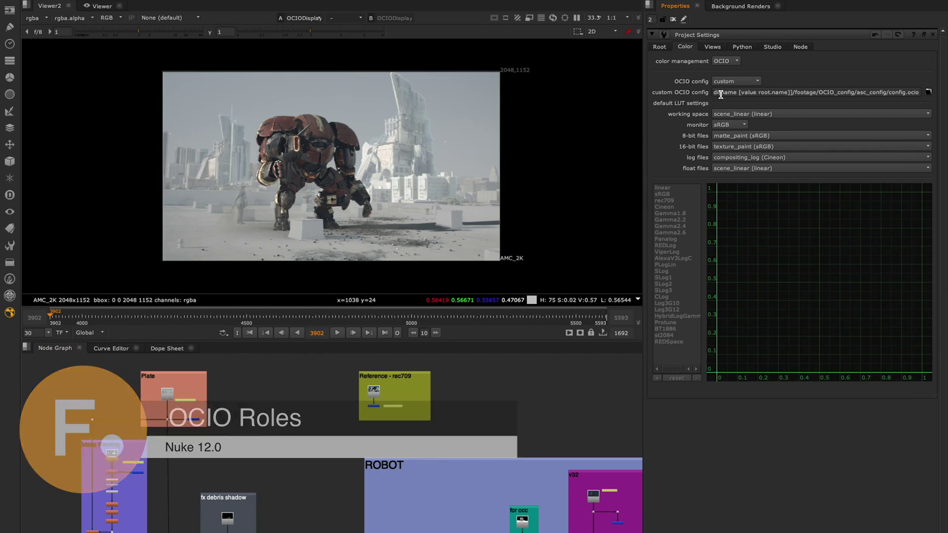
drag(720, 93, 879, 92)
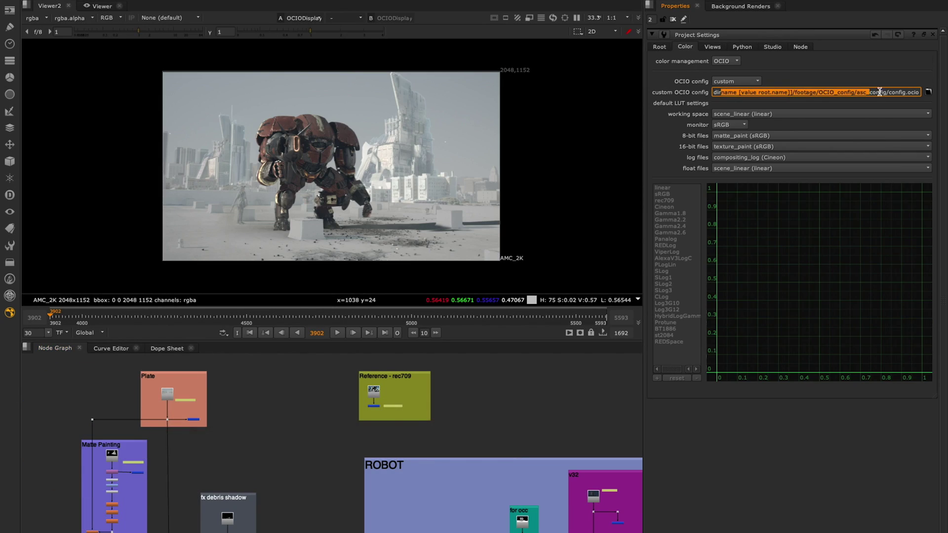
click(928, 92)
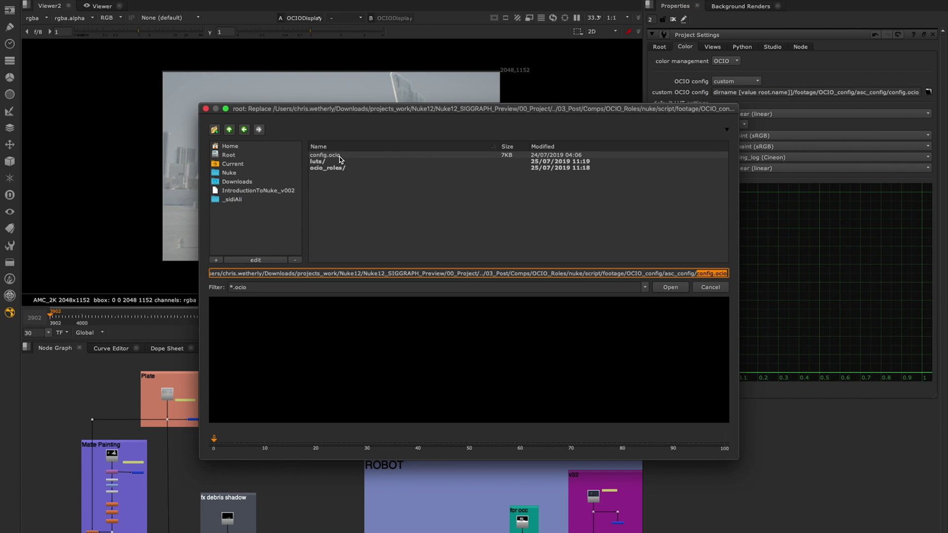
click(206, 110)
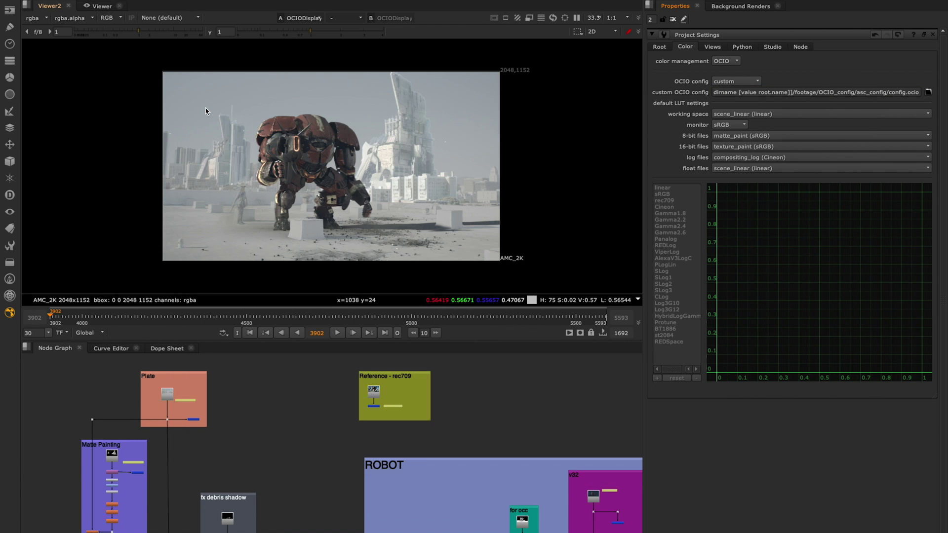
Review the OCIO roles and the Colorspaces submenu offered for the project's working space
click(770, 114)
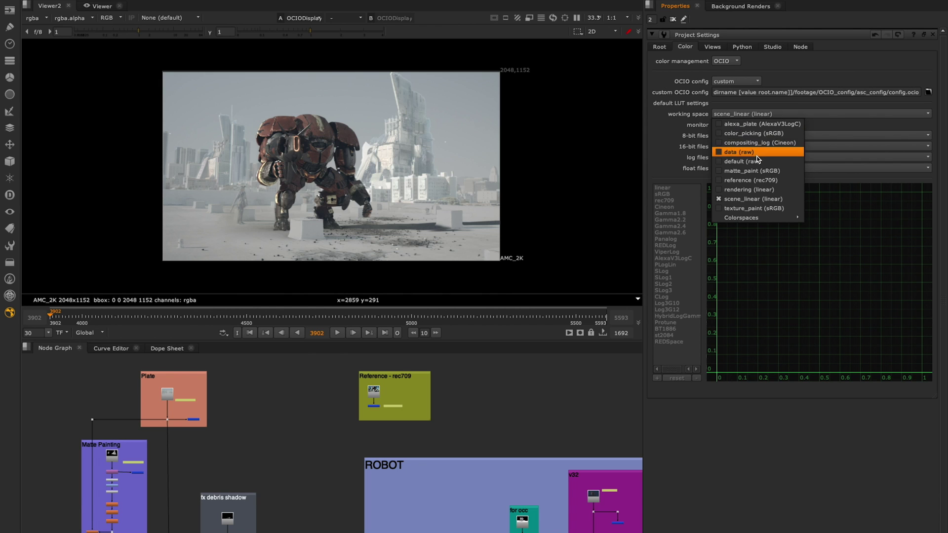
mouse_move(768, 217)
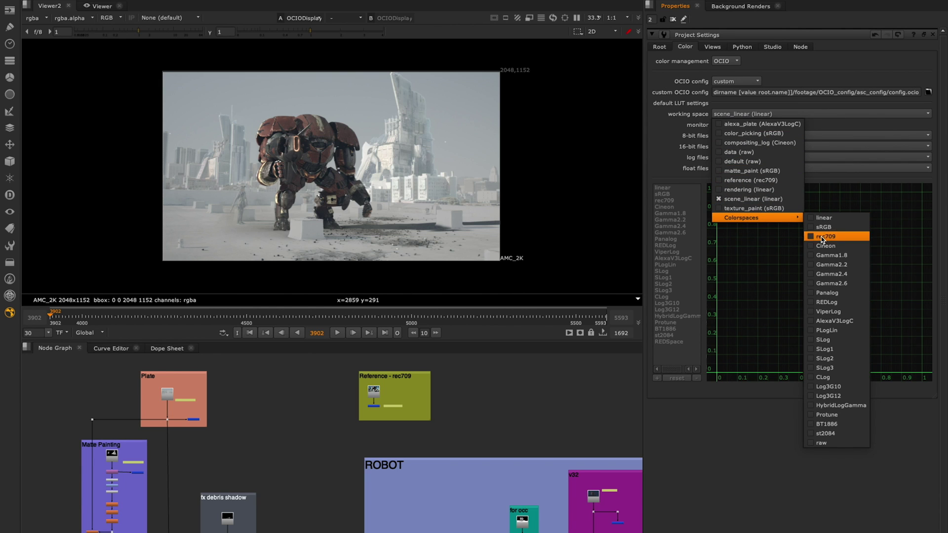
click(268, 428)
Open the Plate backdrop's Read2 node and set its colorspace to alexa_plate (AlexaV3LogC)
middle_drag(177, 401, 317, 418)
double_click(309, 413)
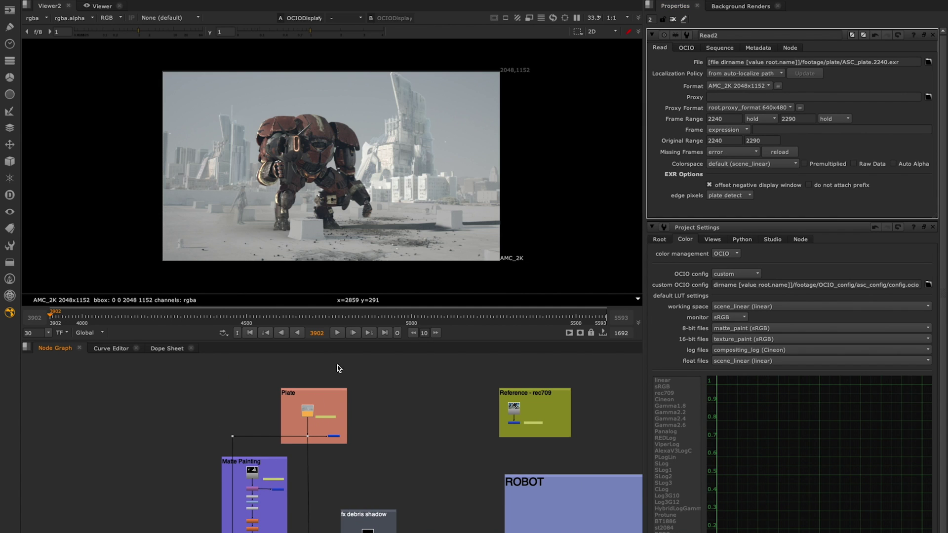
key(f)
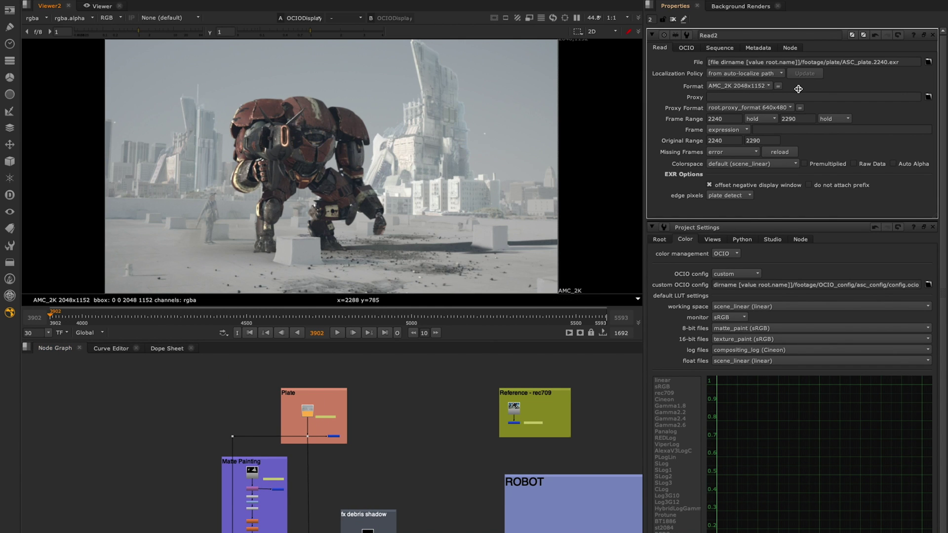
click(761, 163)
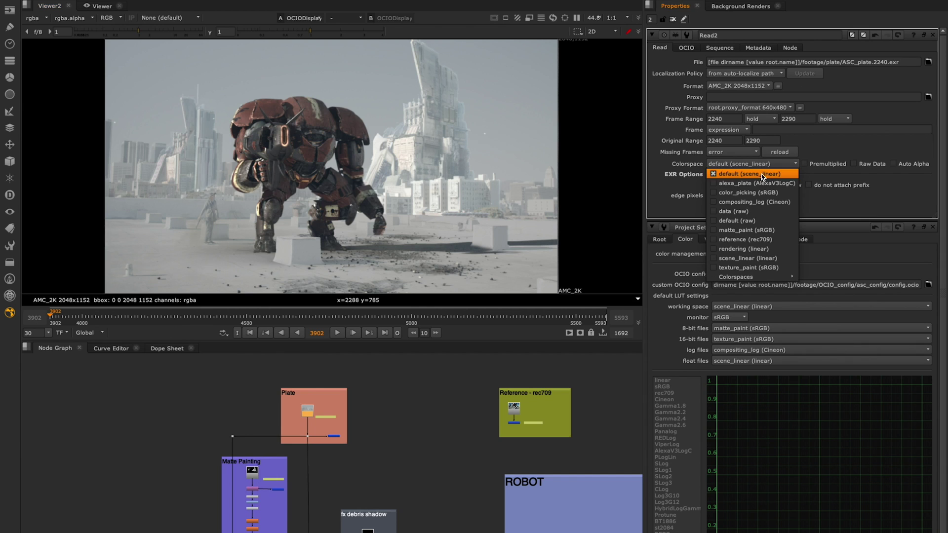
click(733, 186)
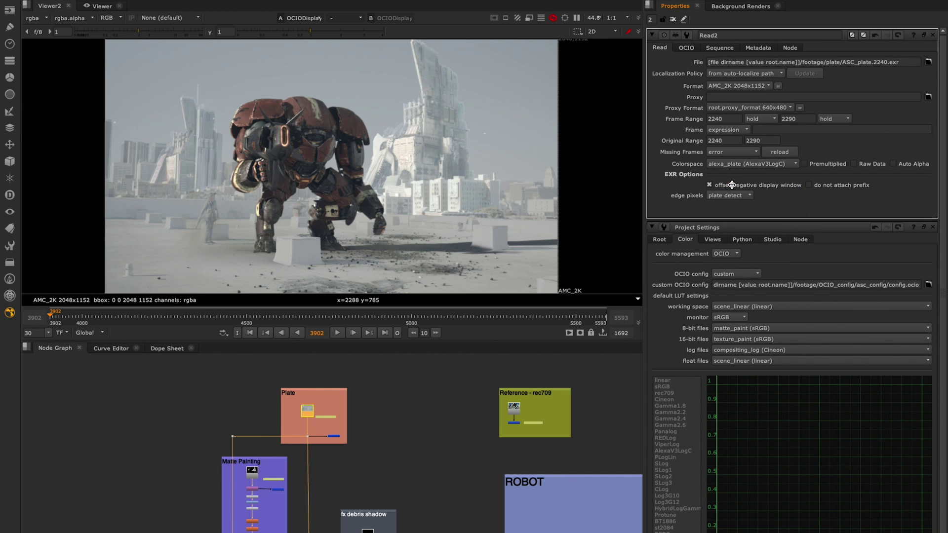
Open the Matte Painting backdrop's Read4 node and set its colorspace to matte_paint (sRGB)
scroll(211, 476, up, 6)
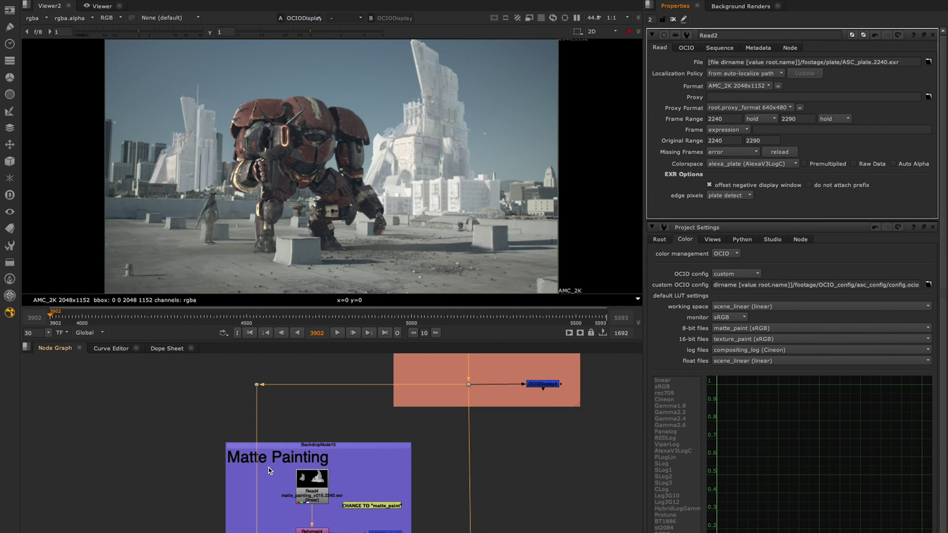
double_click(311, 494)
click(767, 165)
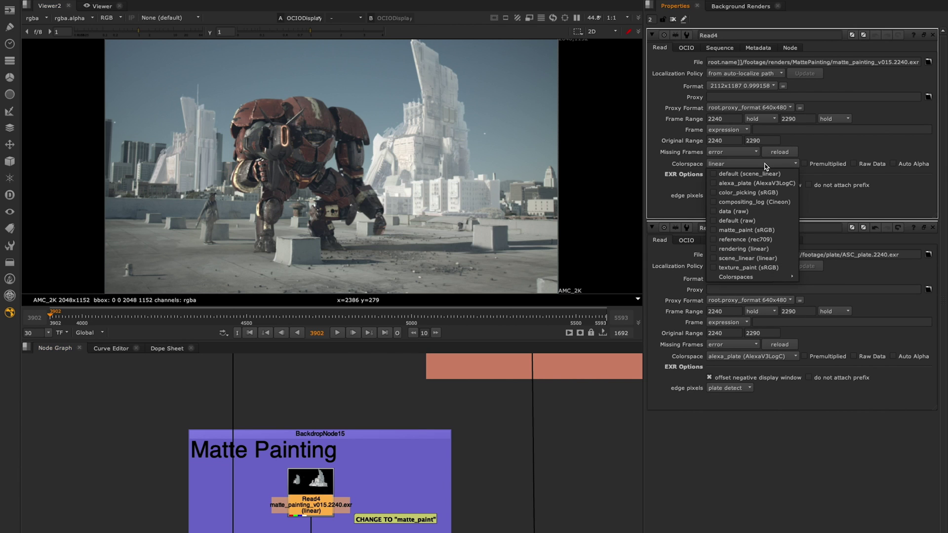
click(724, 231)
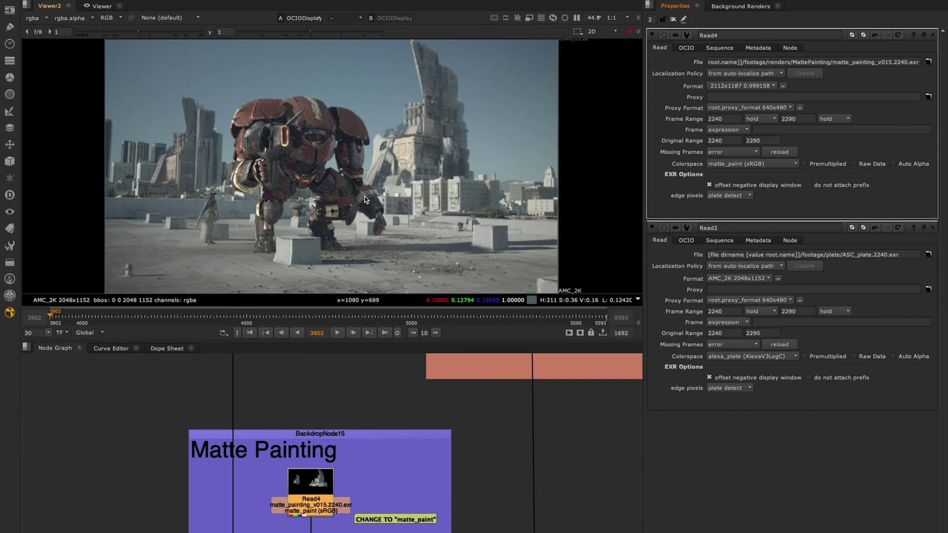
scroll(478, 499, down, 3)
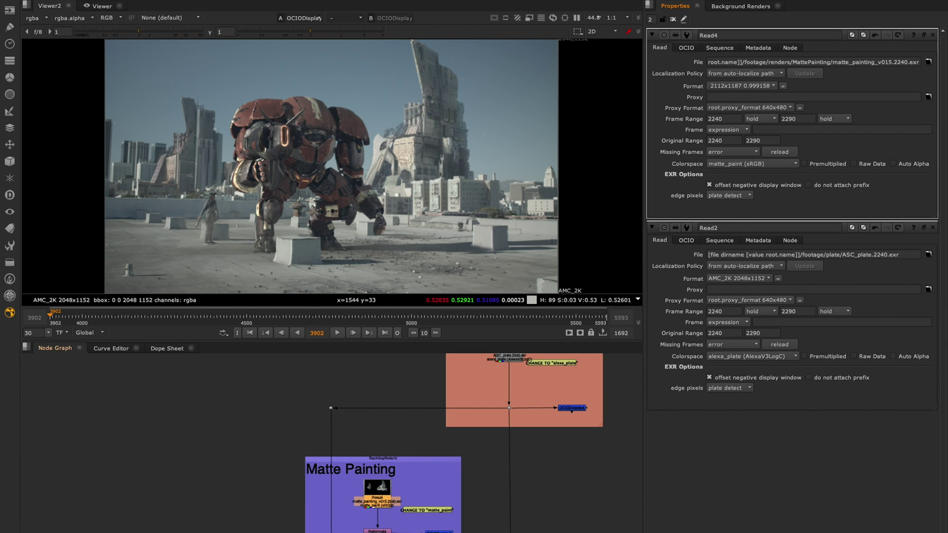
middle_drag(443, 501, 263, 417)
middle_drag(522, 529, 258, 417)
mouse_move(437, 483)
middle_down()
mouse_move(169, 358)
mouse_move(106, 435)
mouse_move(364, 440)
middle_up()
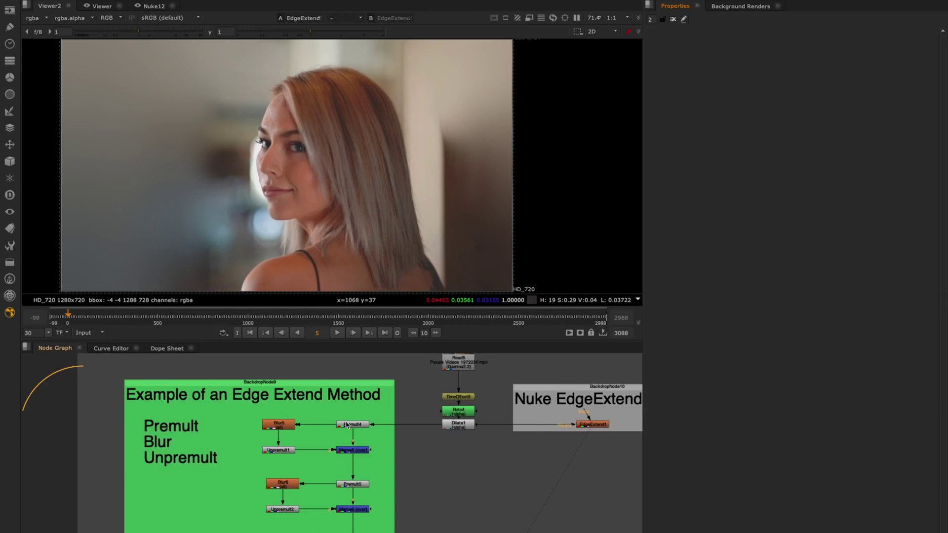
View Premult4, Blur5, Unpremult1 and Premult5 in turn to examine the first pass of the premult-blur-unpremult edge extend method
scroll(347, 424, up, 3)
key(1)
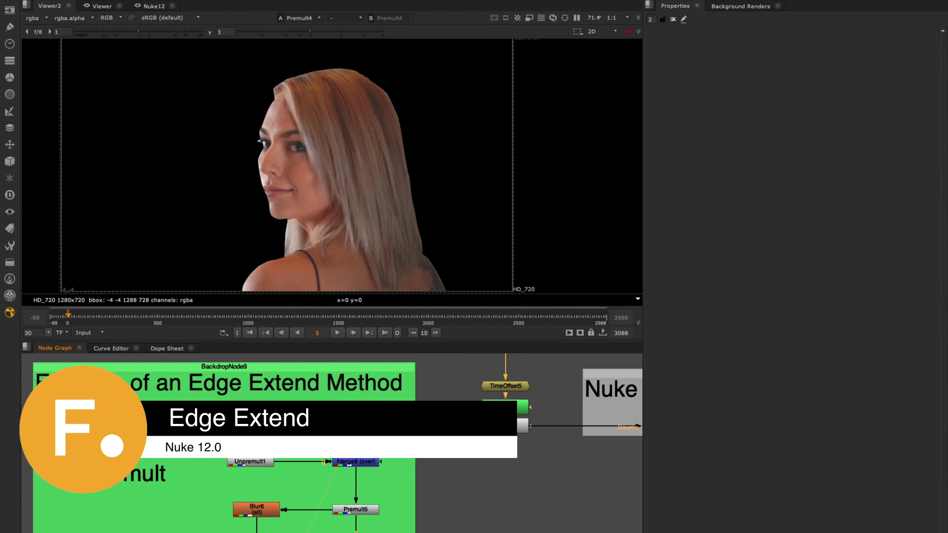
click(258, 426)
key(1)
click(263, 462)
key(1)
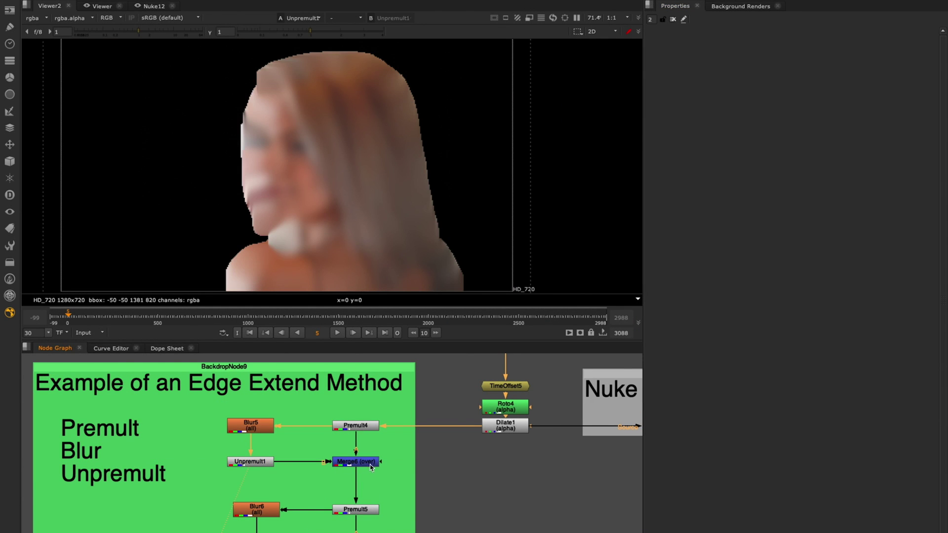
click(375, 512)
key(1)
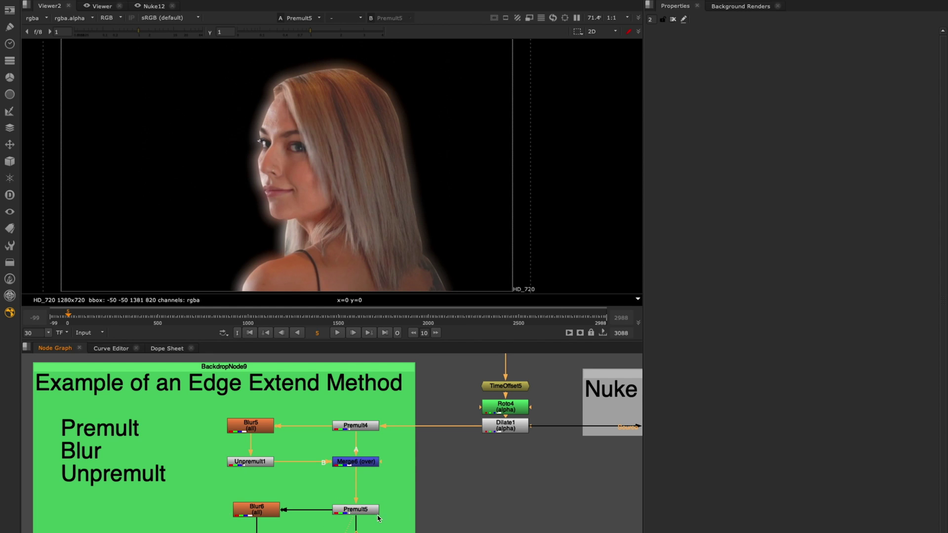
View the Premult6, Premult7 and Premult8 outputs to examine how each repeated blur pass extends the woman's edges
scroll(360, 521, down, 4)
click(351, 509)
key(1)
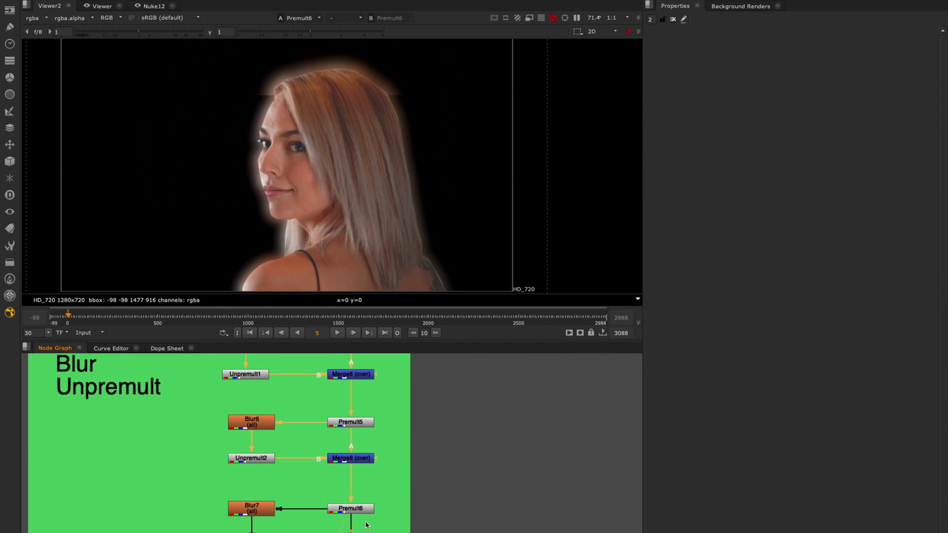
scroll(355, 519, down, 5)
click(356, 514)
key(1)
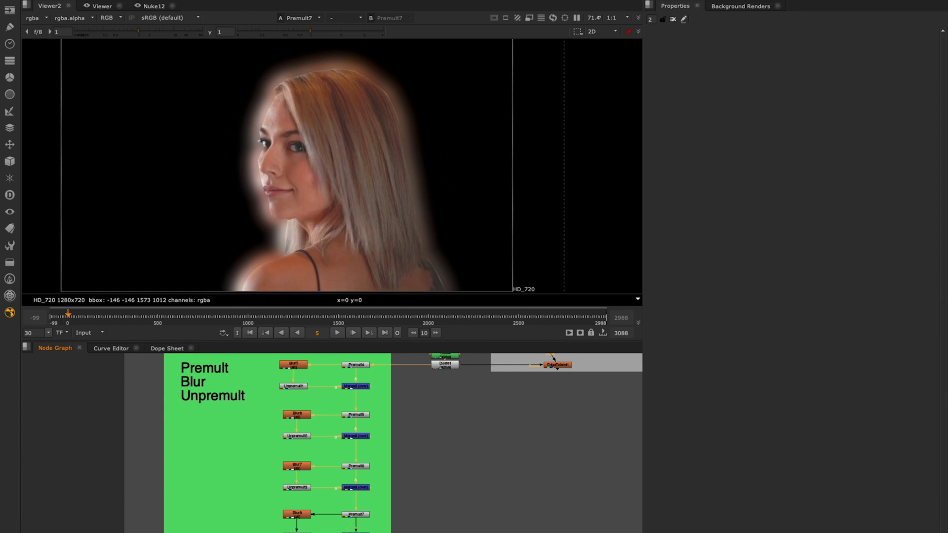
key(1)
Open the EdgeExtend1 node's properties, view its output and set Erode to 10
middle_drag(444, 436, 308, 515)
scroll(433, 449, up, 4)
click(413, 453)
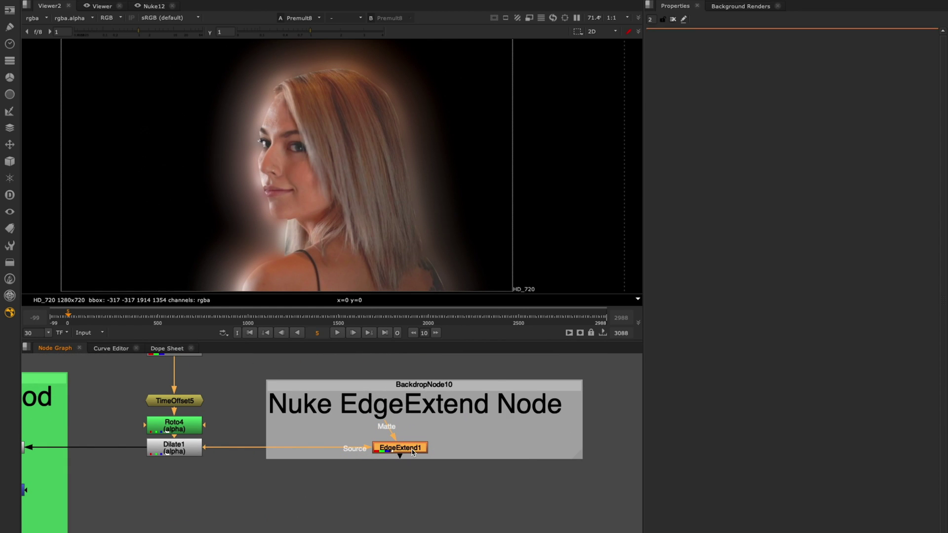
double_click(412, 453)
key(1)
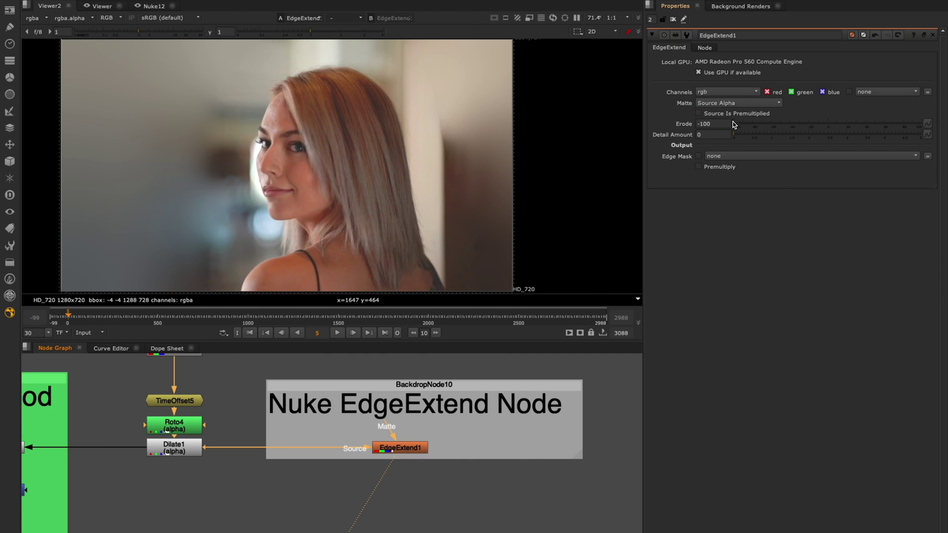
drag(751, 125, 840, 128)
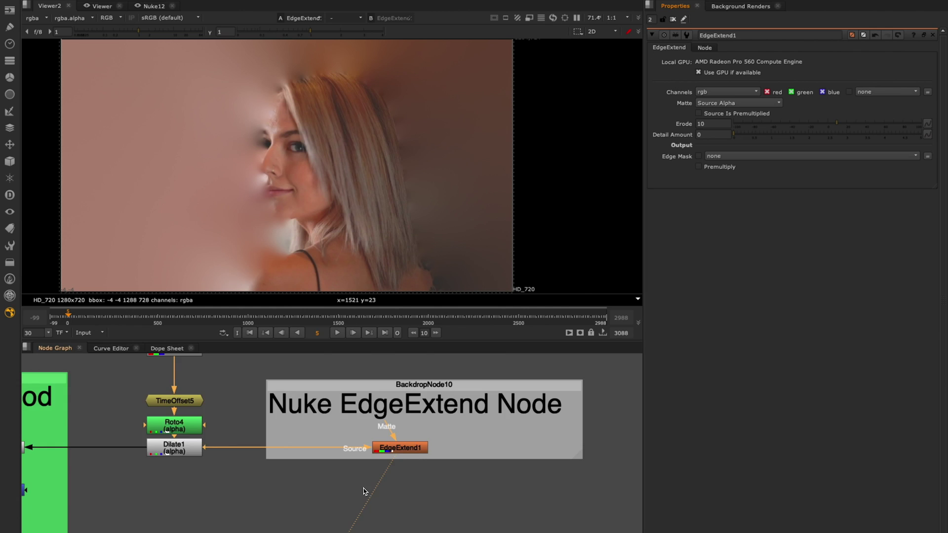
scroll(345, 505, down, 4)
middle_drag(342, 527, 383, 363)
scroll(361, 429, down, 2)
middle_drag(306, 474, 274, 520)
scroll(284, 514, down, 2)
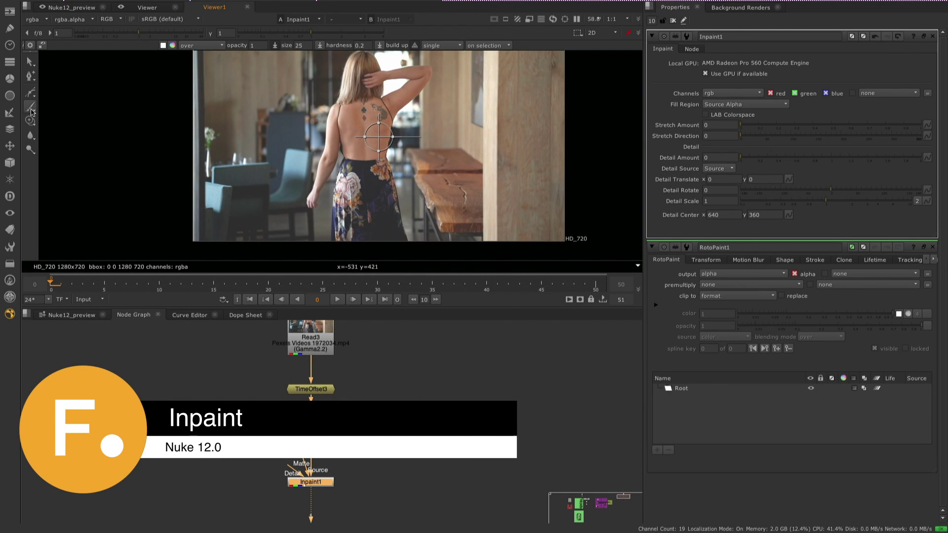
Paint RotoPaint1 alpha brush strokes along the crack in the wooden table so that Inpaint1 fills it
scroll(456, 192, up, 8)
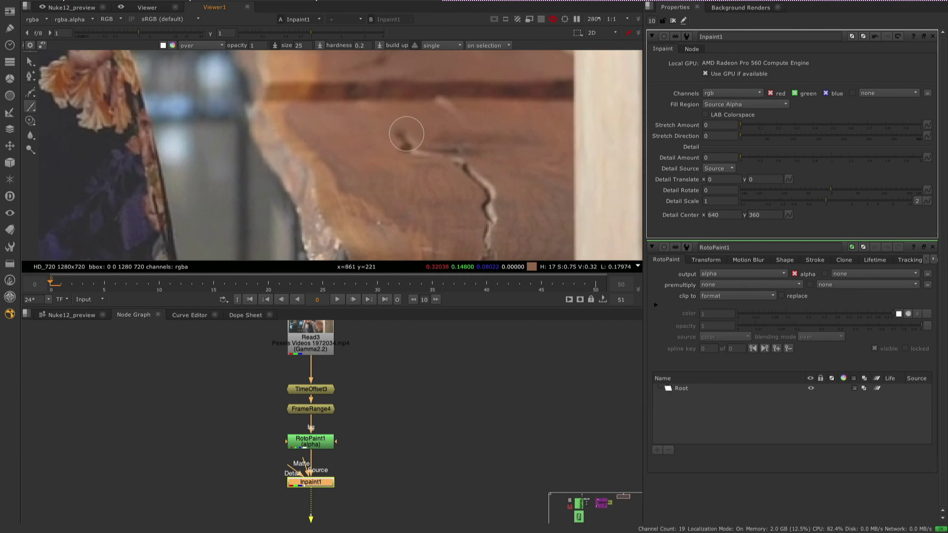
drag(397, 135, 452, 160)
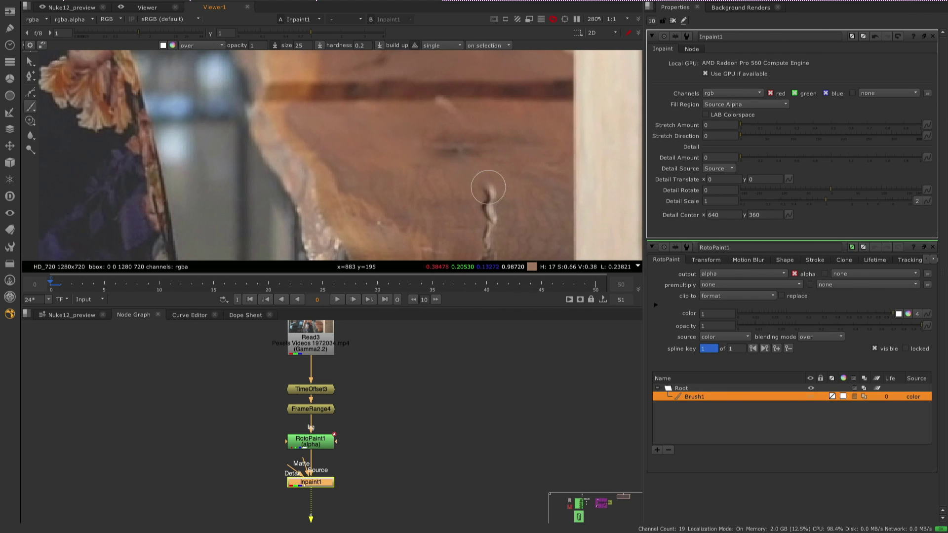
drag(488, 187, 490, 205)
scroll(490, 225, down, 1)
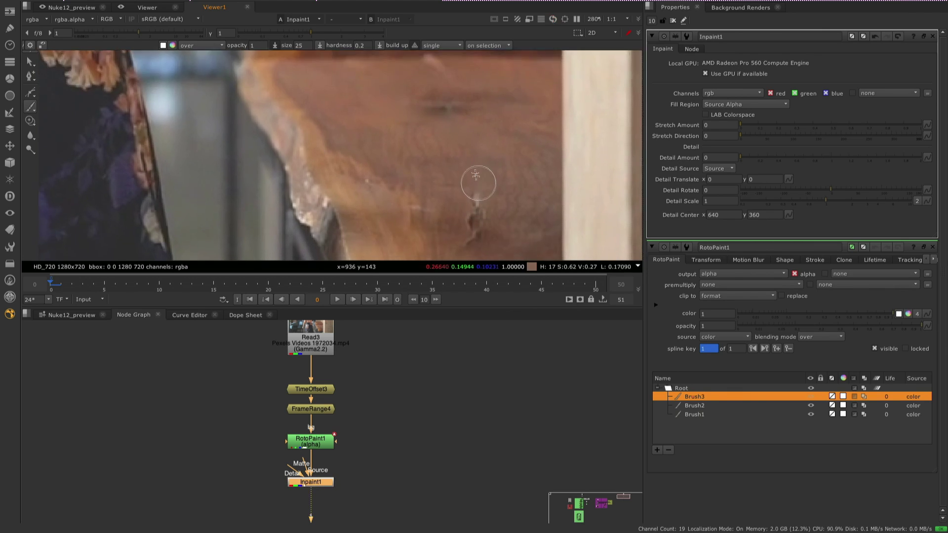
mouse_move(469, 157)
mouse_down()
mouse_move(471, 180)
mouse_move(458, 200)
mouse_up()
scroll(448, 180, down, 5)
middle_drag(449, 173, 487, 183)
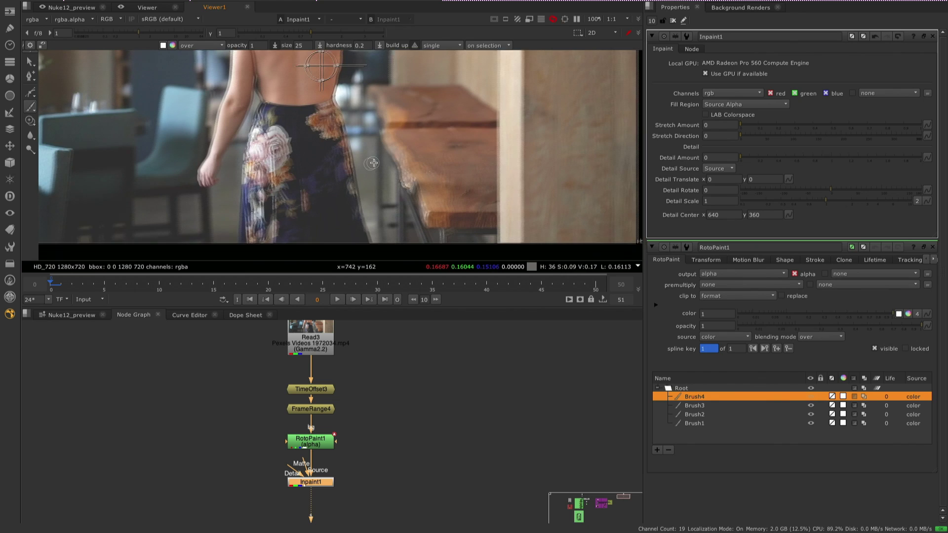
scroll(488, 183, up, 4)
scroll(488, 183, down, 4)
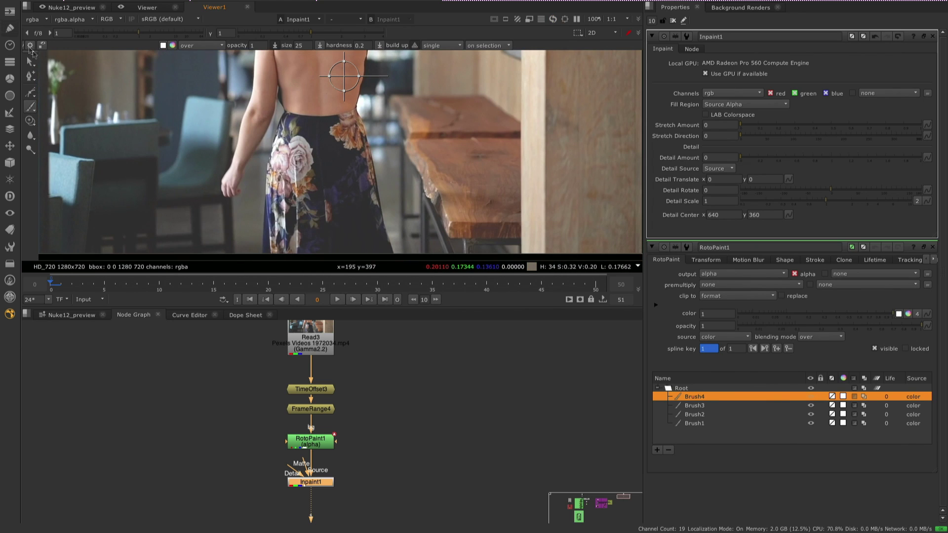
Set the Inpaint1 node's Detail Amount to about 0.31 and close the RotoPaint1 properties
click(30, 61)
middle_drag(446, 110, 428, 124)
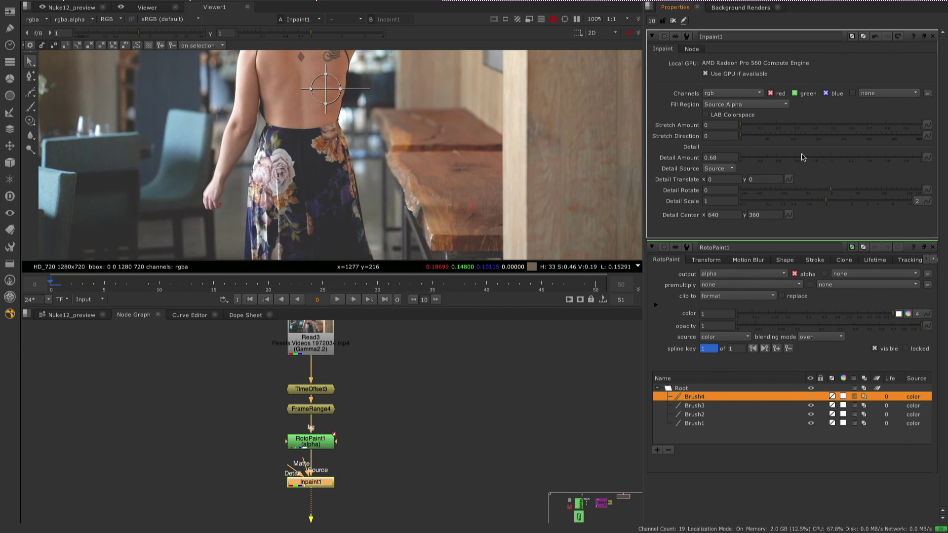
drag(803, 157, 761, 162)
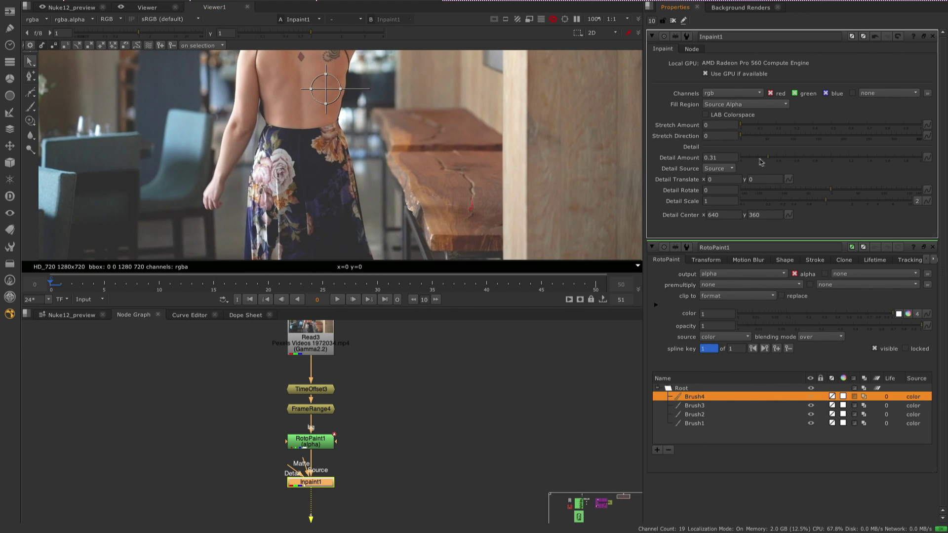
click(931, 248)
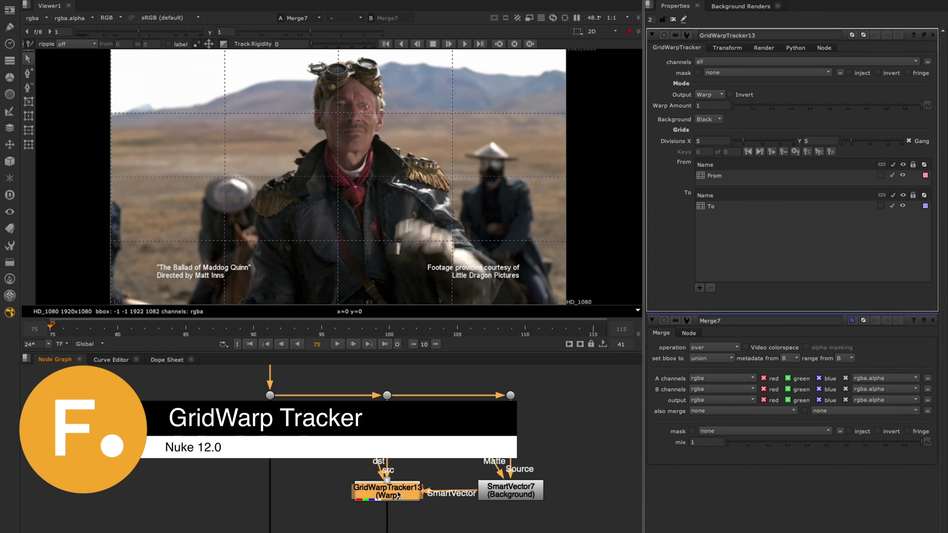
Draw a From grid for GridWarpTracker13 around the man's scarred eye
click(725, 175)
click(725, 206)
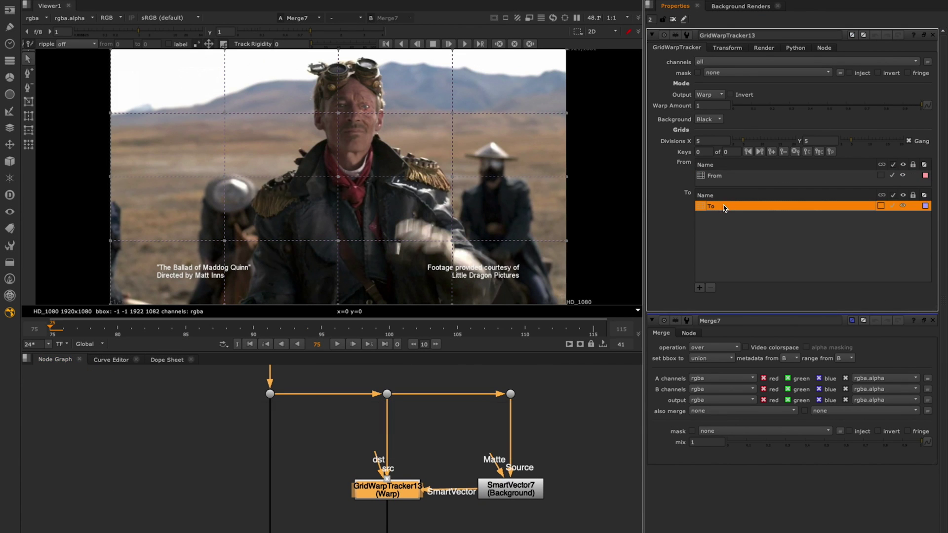
click(738, 177)
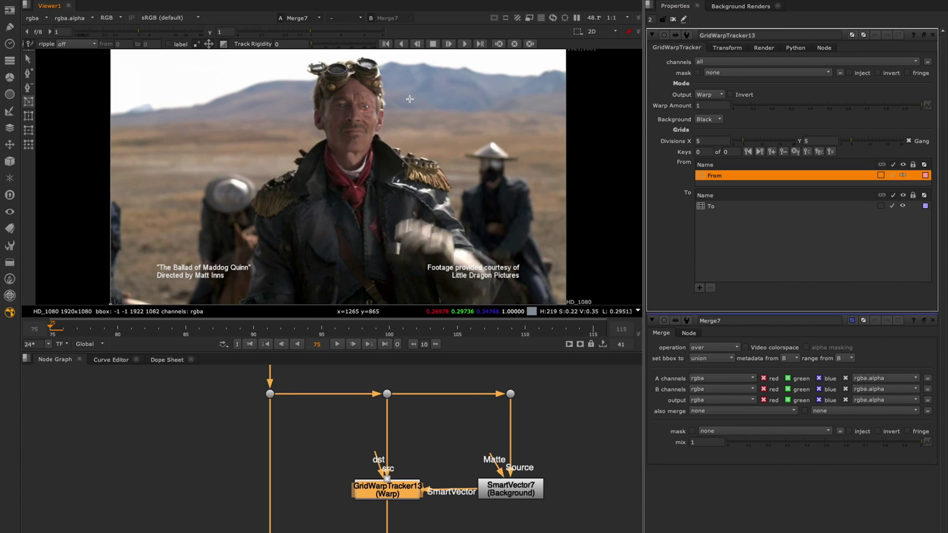
scroll(359, 147, up, 10)
scroll(359, 148, up, 3)
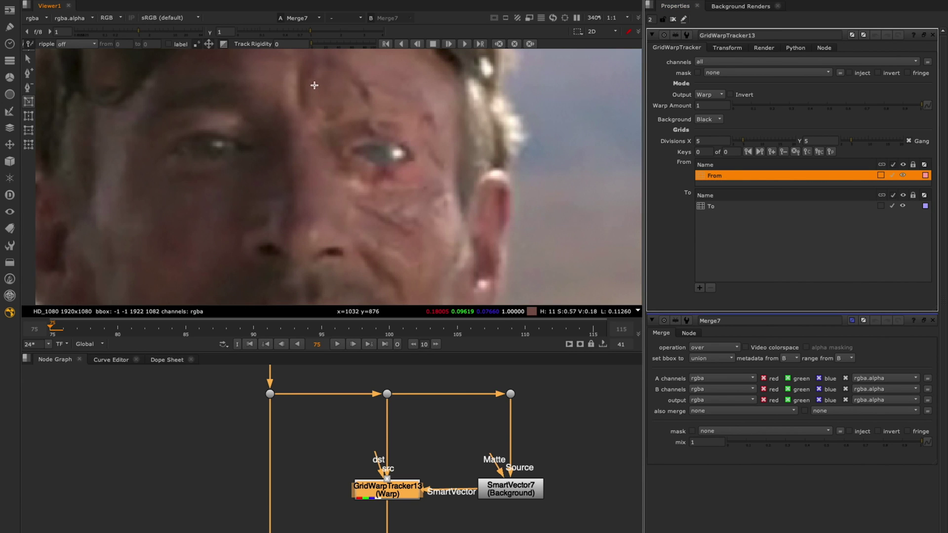
drag(314, 85, 448, 225)
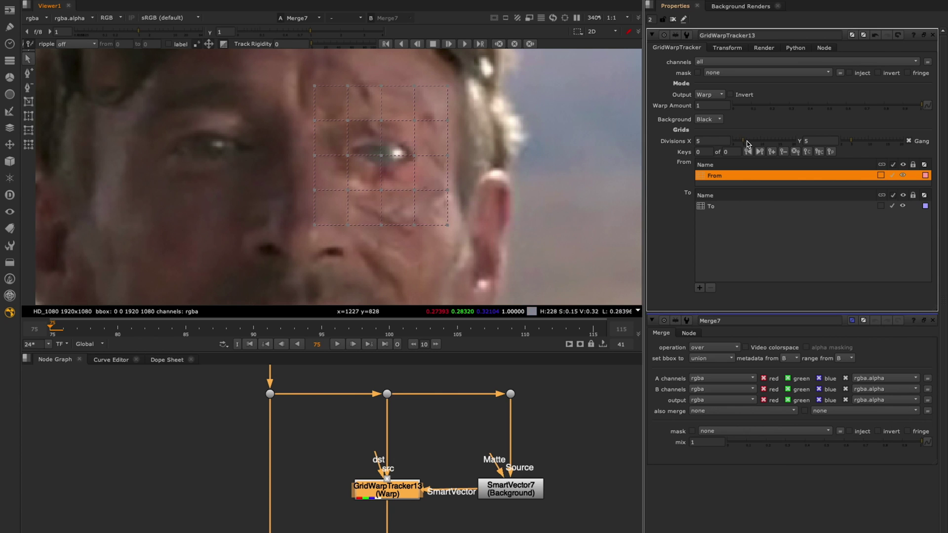
Set the grid divisions to 6 by 6 and track the From grid forward through the shot, checking it at frame 90
drag(747, 144, 748, 144)
click(465, 44)
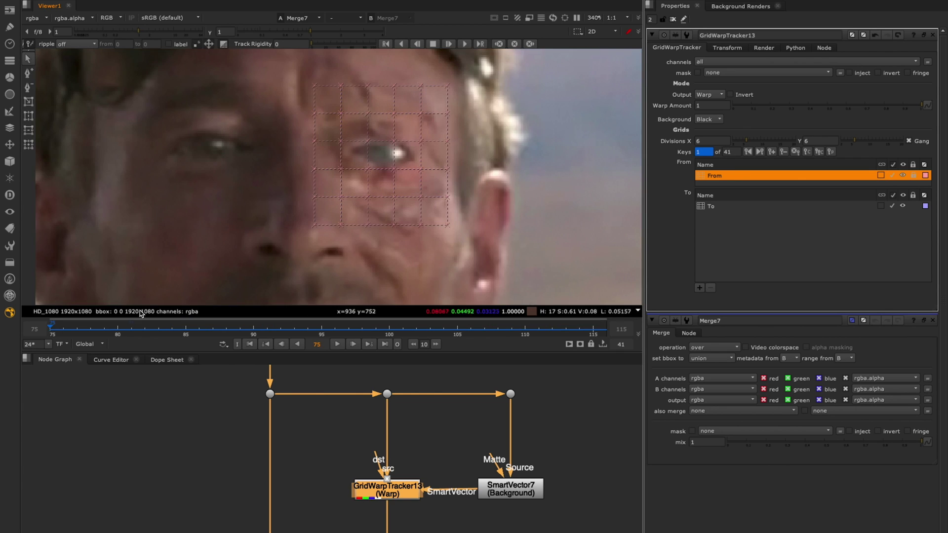
drag(130, 325, 254, 326)
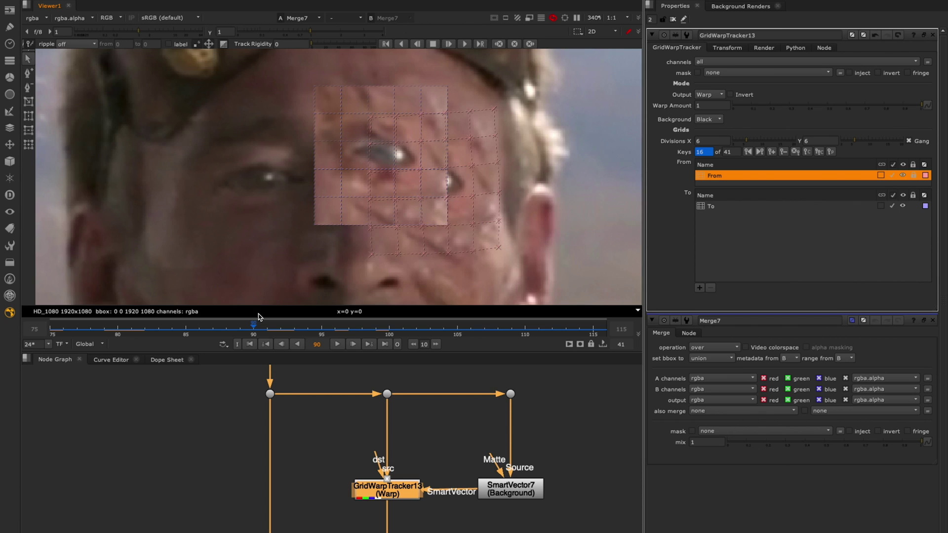
Copy the tracked From grid onto the To grid so that both share the same shape and animation
right_click(769, 178)
click(786, 219)
click(759, 207)
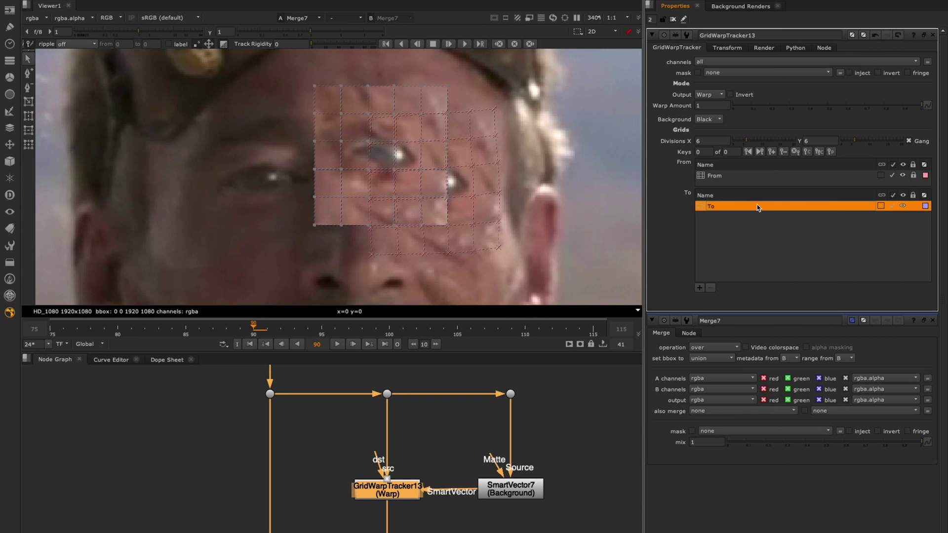
right_click(759, 207)
click(864, 257)
Select the From grid and scrub to frame 96 to check how the grids follow the eye
click(855, 173)
click(881, 176)
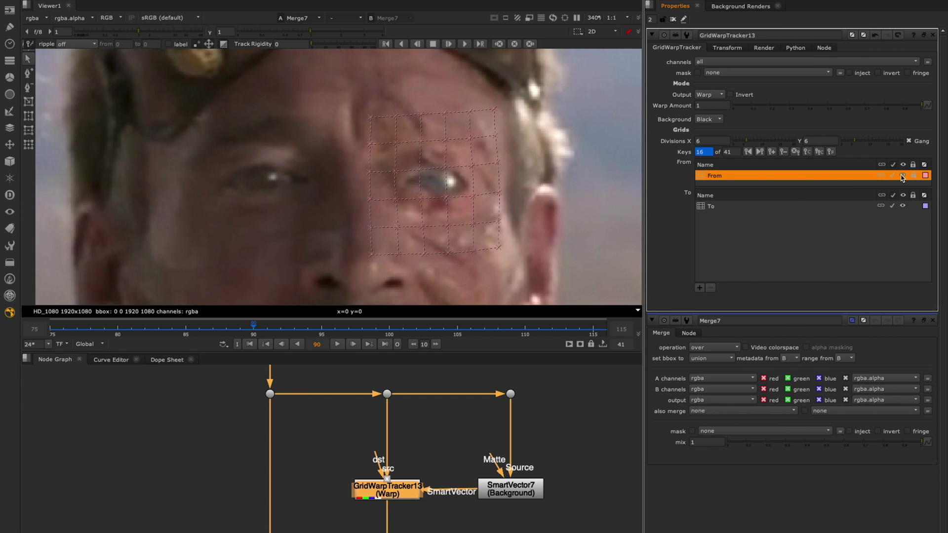
click(447, 170)
click(902, 176)
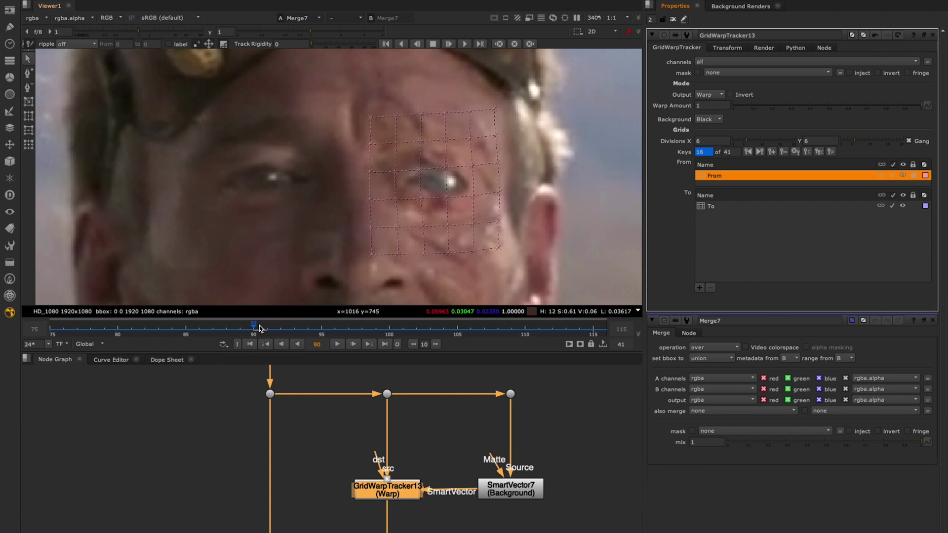
drag(260, 329, 335, 328)
Add an adjustment layer to the To grid and hide the From and To grids in the viewer
click(747, 207)
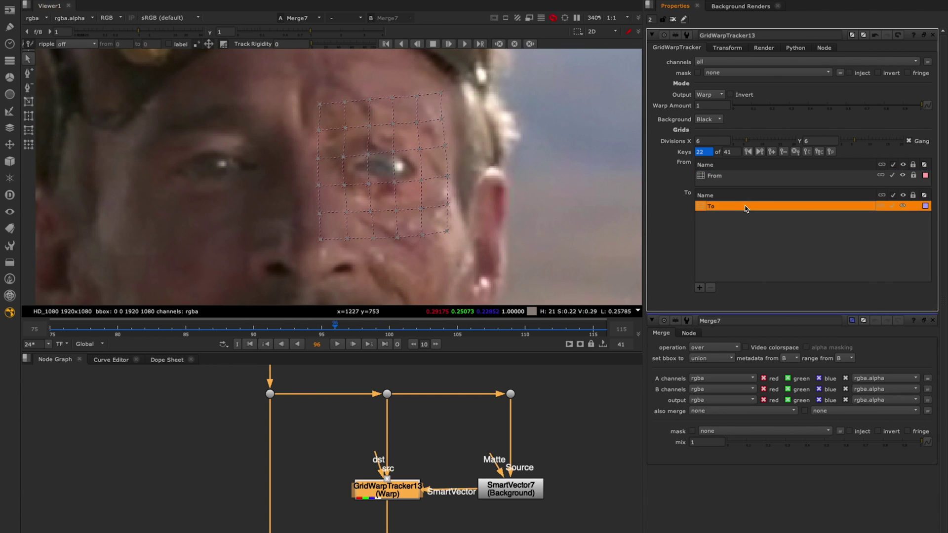
right_click(736, 207)
click(759, 208)
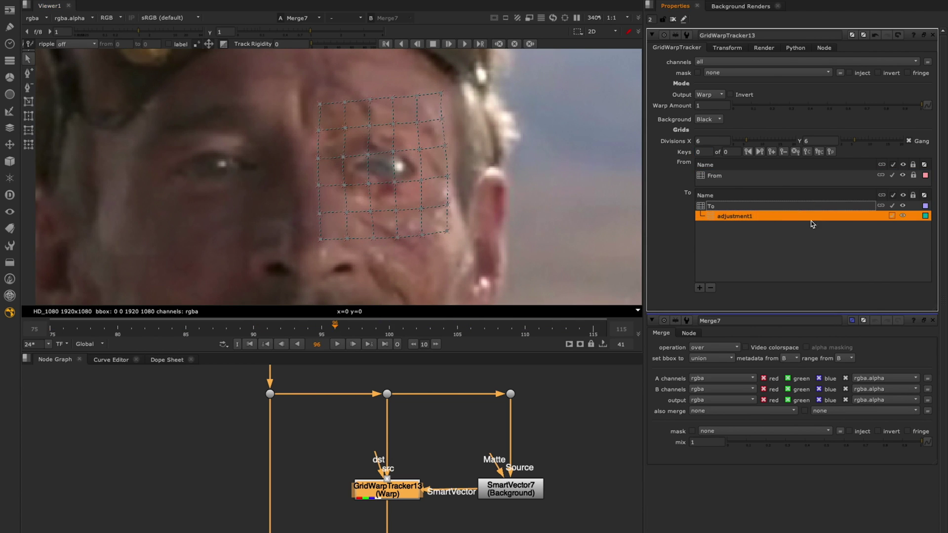
click(903, 206)
click(903, 176)
At frame 75, scale up the adjustment layer's inner grid points around the eye and move them slightly upward
click(392, 184)
click(58, 327)
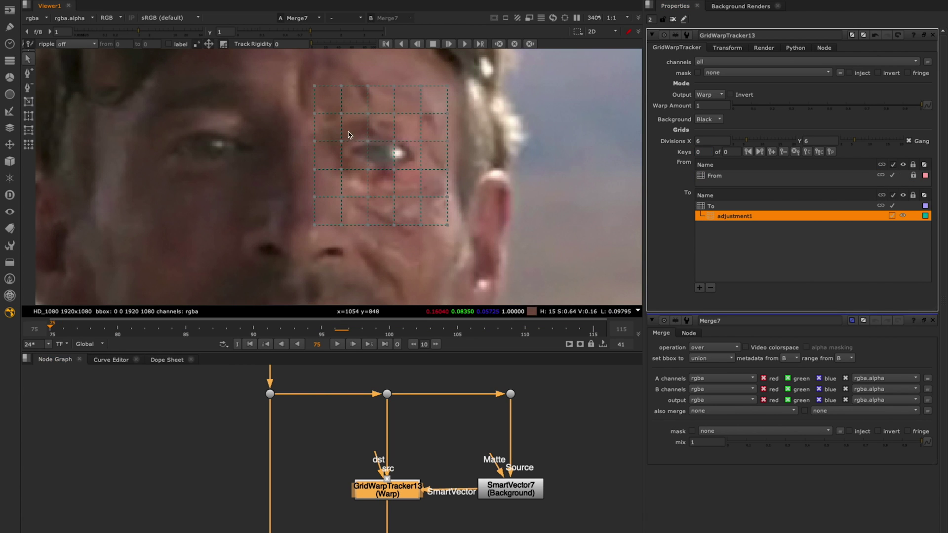
mouse_move(424, 110)
mouse_down()
mouse_move(436, 98)
mouse_move(430, 104)
mouse_up()
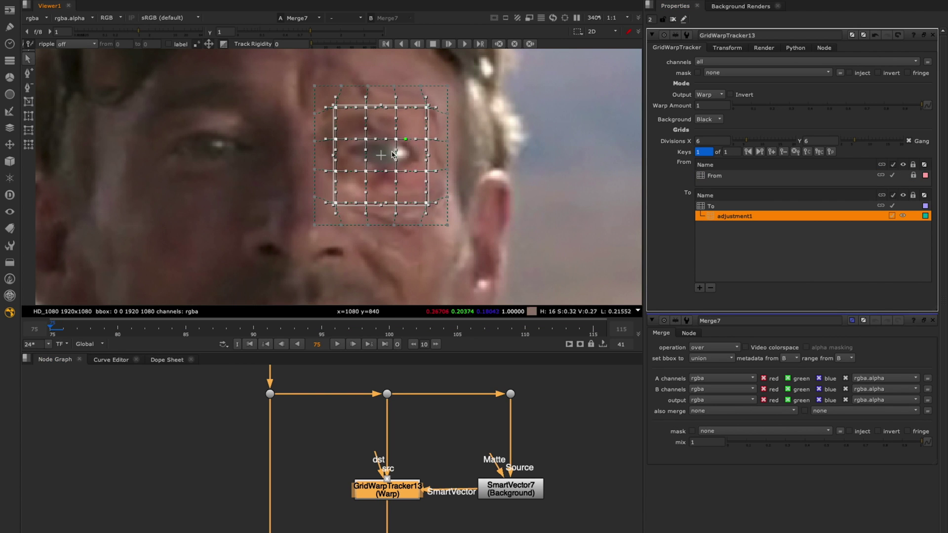
drag(381, 155, 383, 150)
click(478, 167)
Turn off the viewer overlay and toggle the Merge7 node off and on to compare the warped eye with the original
key(o)
click(270, 532)
key(d)
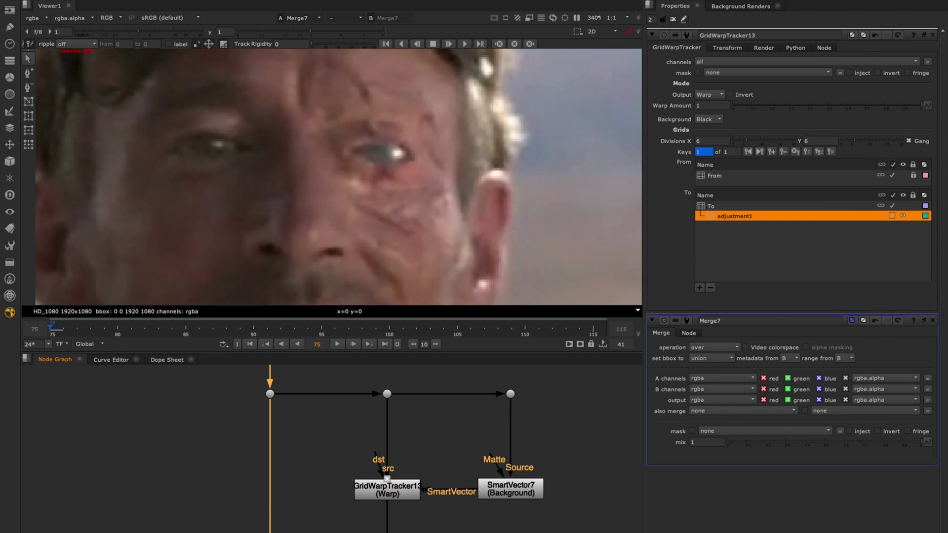
key(d)
key(d)
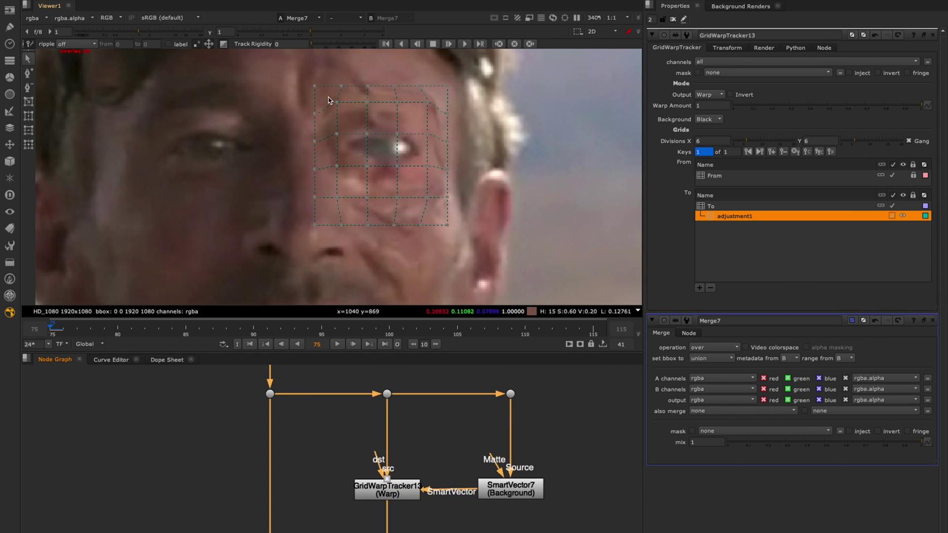
Play the shot to frame 103 and inspect how the warped eye follows the face
click(339, 344)
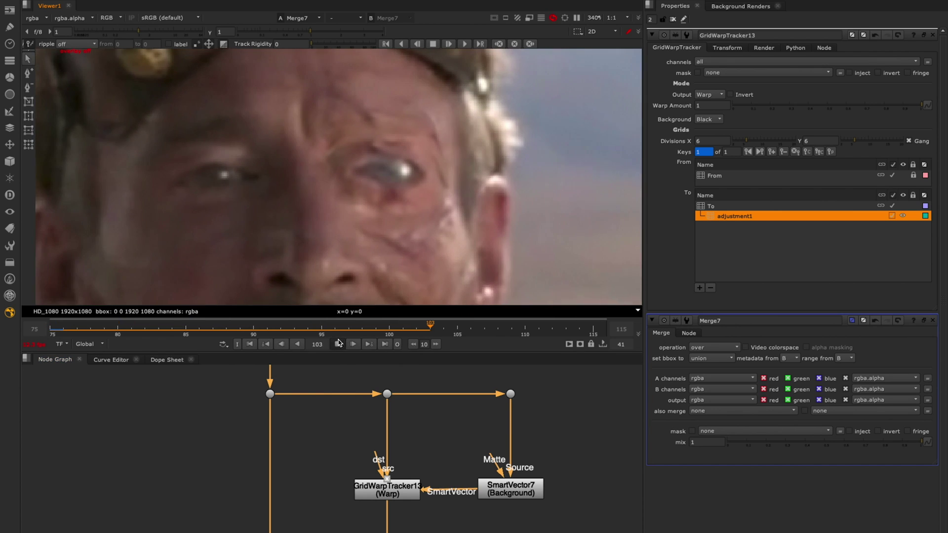
click(339, 344)
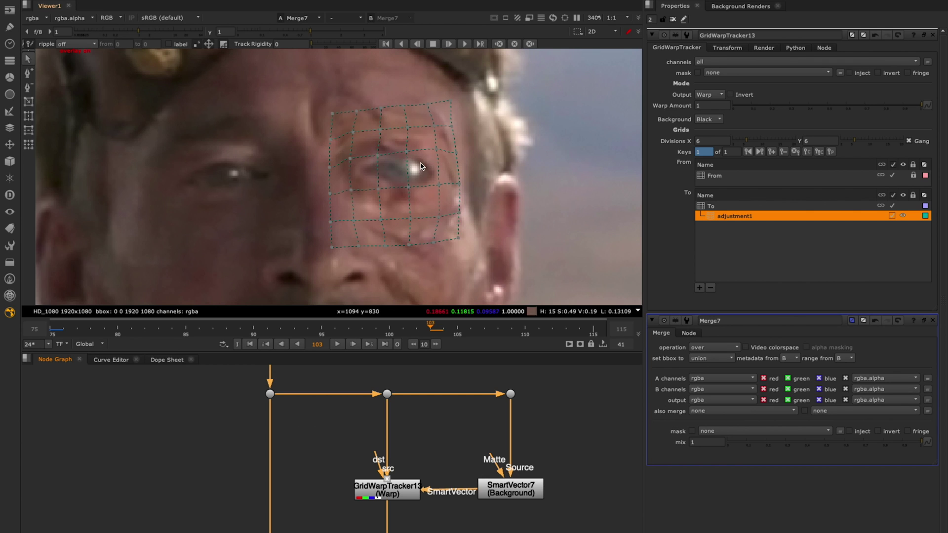
click(422, 166)
scroll(423, 166, up, 1)
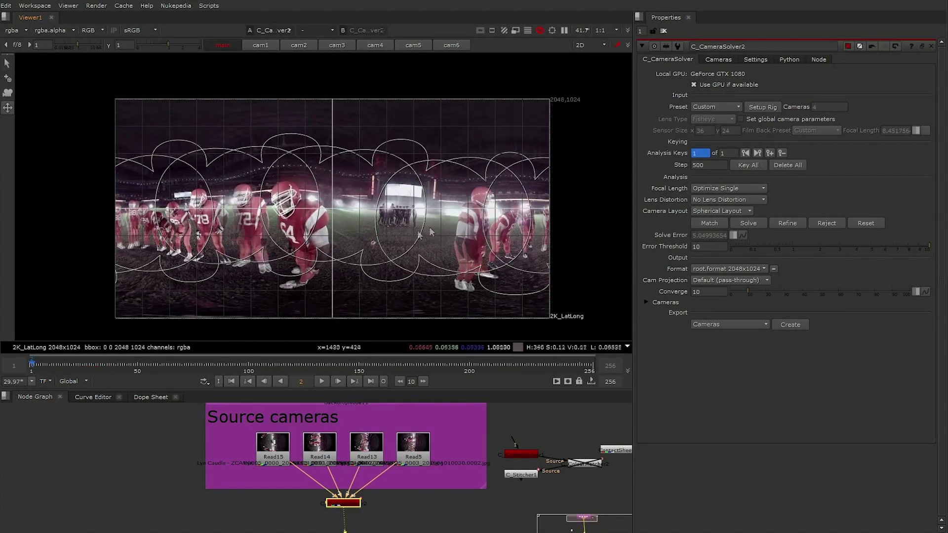
Inspect the spherical layout of the four football cameras in the CameraSolver's lat-long view
drag(430, 228, 423, 230)
drag(220, 211, 183, 247)
scroll(311, 250, up, 3)
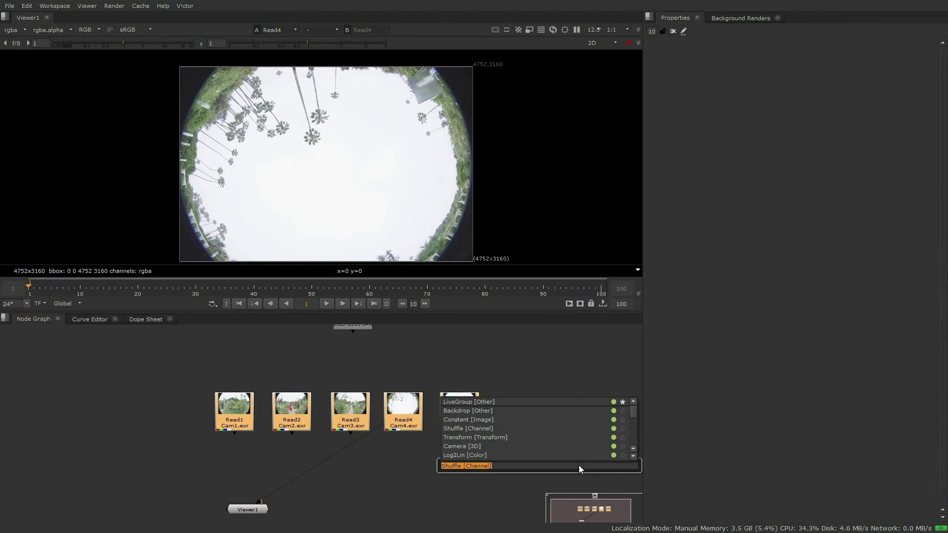
Add a C_CameraSolver below the five selected Read nodes and match features between their cameras
key(Return)
drag(474, 440, 361, 471)
click(718, 229)
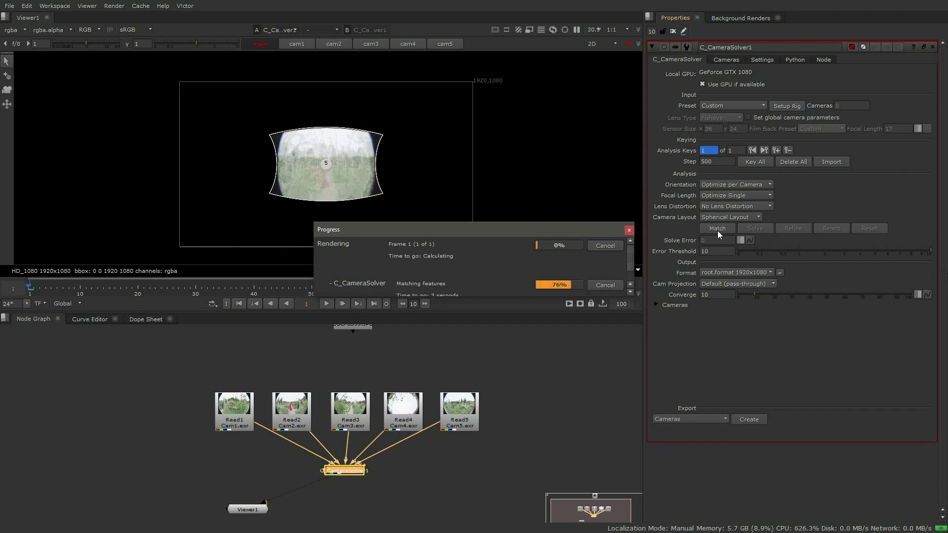
scroll(275, 155, up, 5)
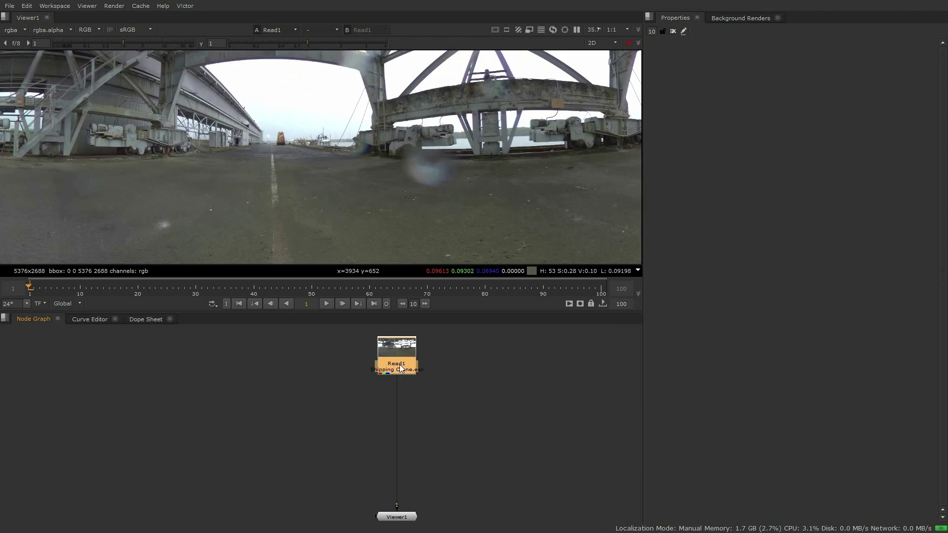
Add a C_SphericalTransform to the shipping crane image, with Rectilinear output projection, and reorient its output view
click(679, 62)
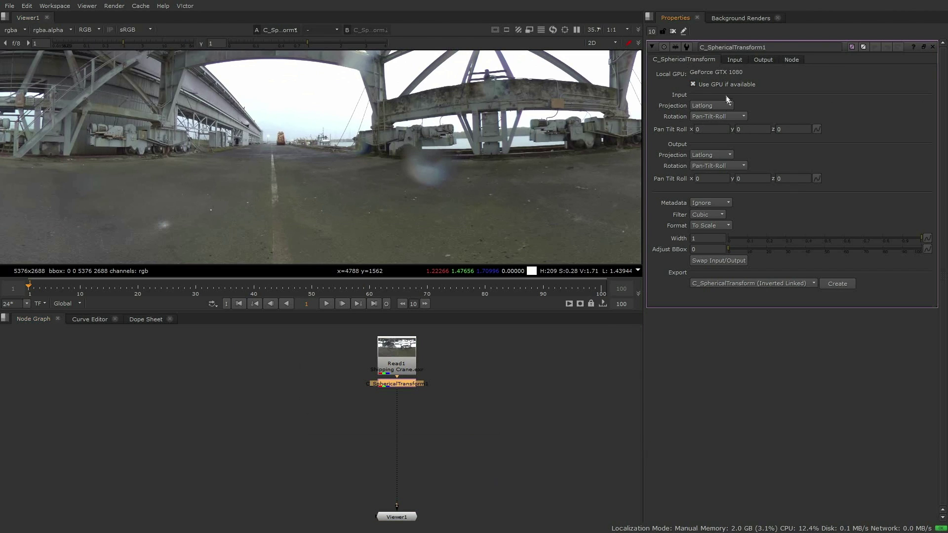
click(715, 175)
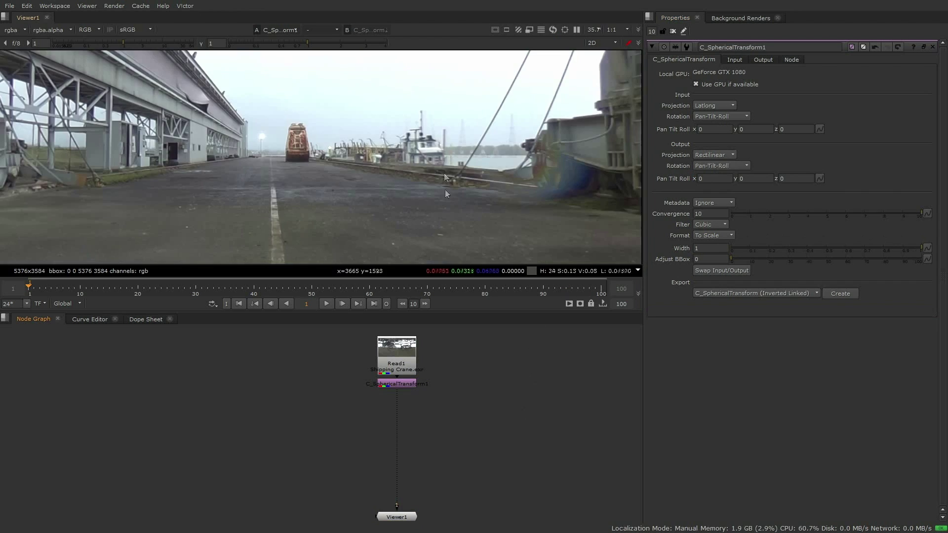
ctrl+alt+drag(391, 169, 372, 149)
click(763, 60)
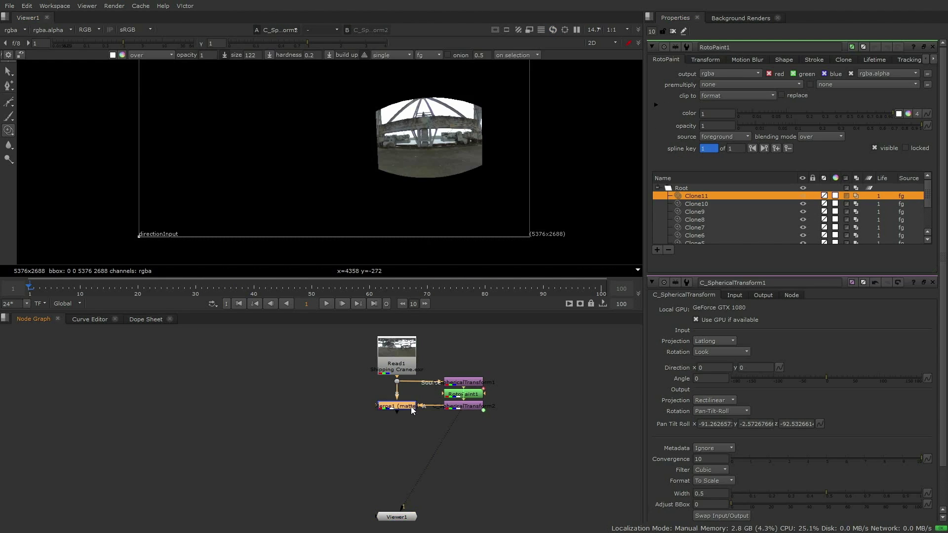
View the Merge1 result to check the painted repair back in the lat-long image
key(1)
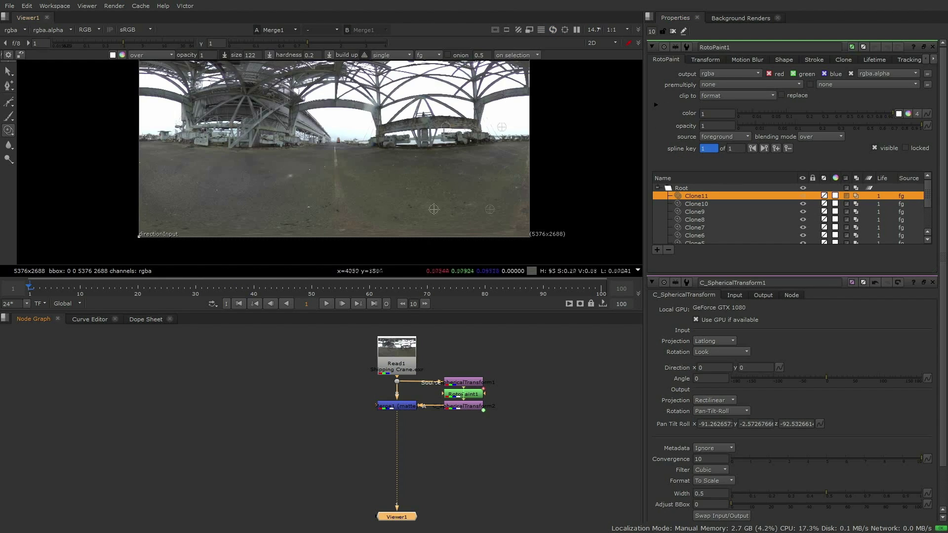
scroll(452, 147, up, 5)
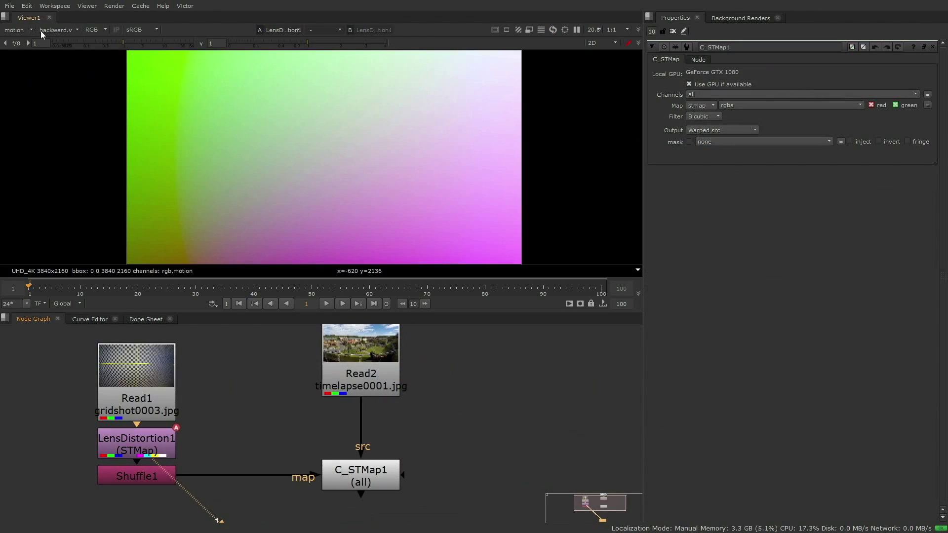
Show the rgba layer of the lens distortion grid, and compare the Read2 source with the C_STMap1 output
click(17, 30)
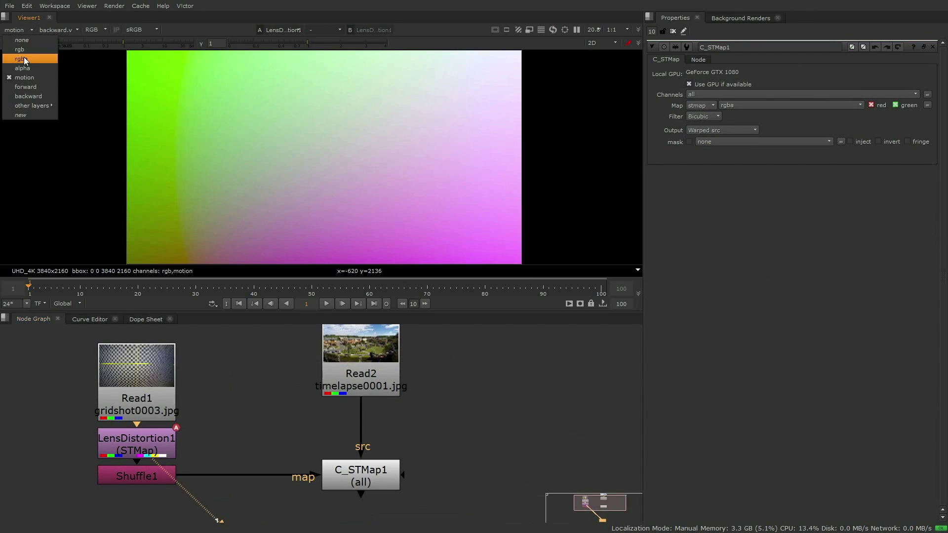
click(20, 60)
click(363, 473)
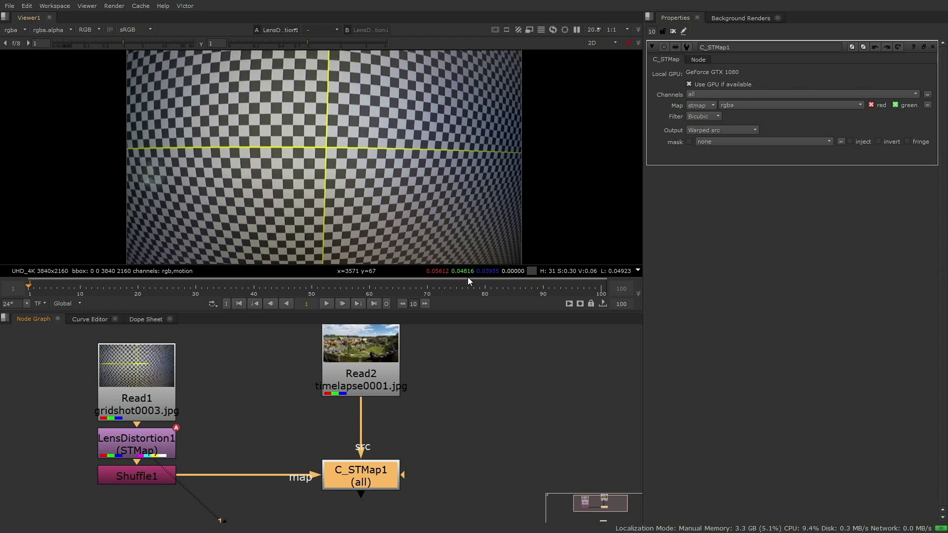
click(367, 356)
key(1)
click(374, 470)
key(1)
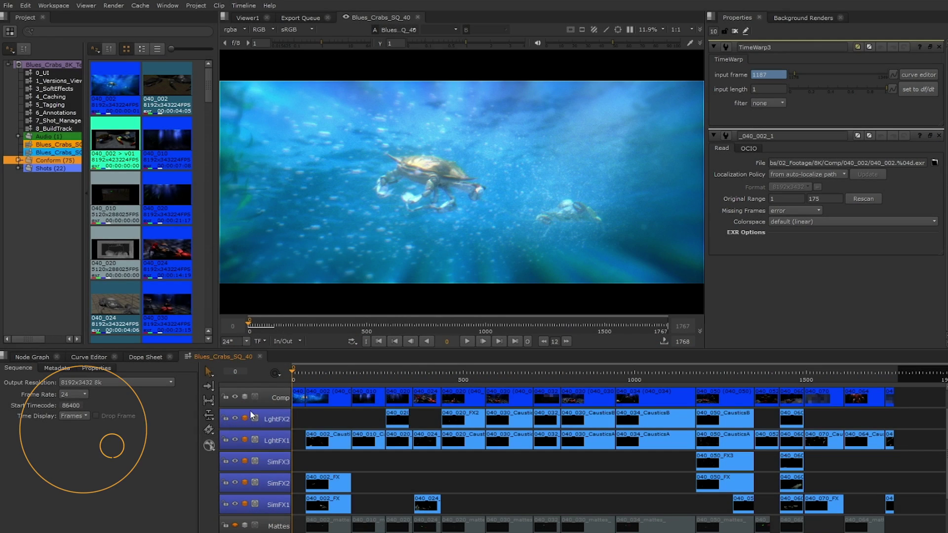
Limit the Blues_Crabs_SQ_40 in/out range to the first Comp clip and play it
click(299, 398)
key(u)
click(467, 341)
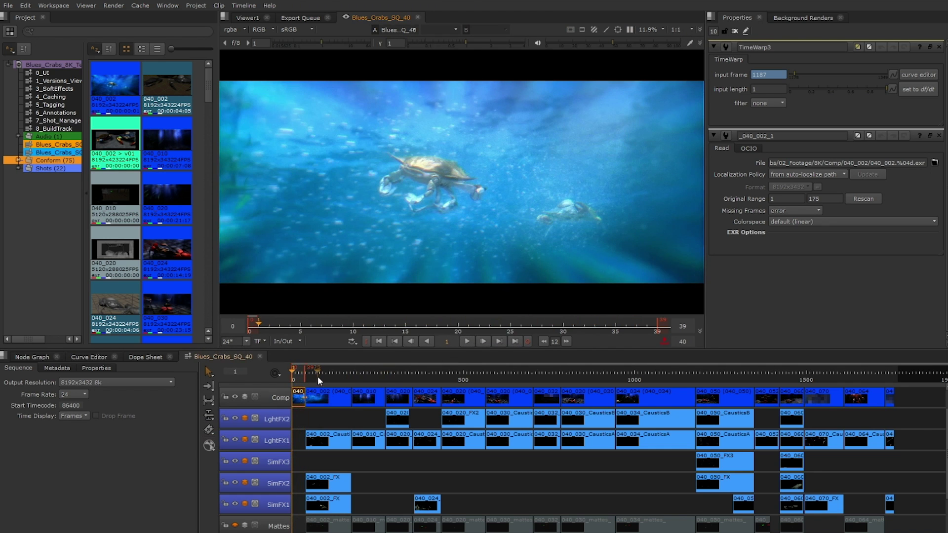
Set the in/out range to the 040_002 clip on the Comp track and move the playhead to frame 94
click(328, 394)
key(u)
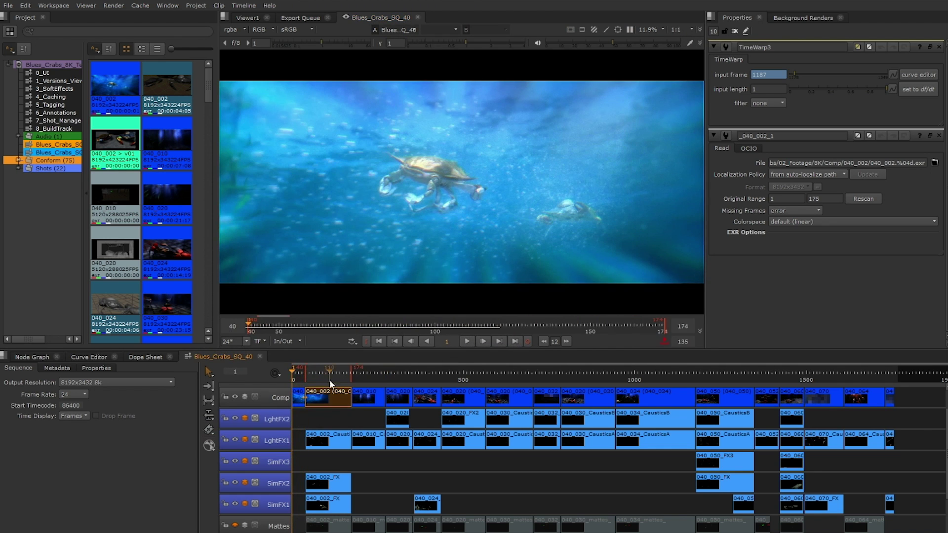
click(324, 376)
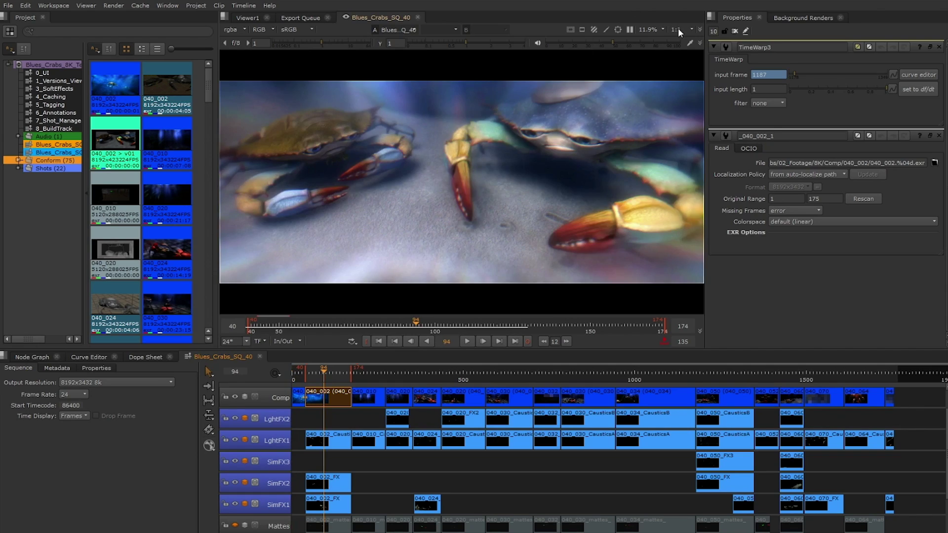